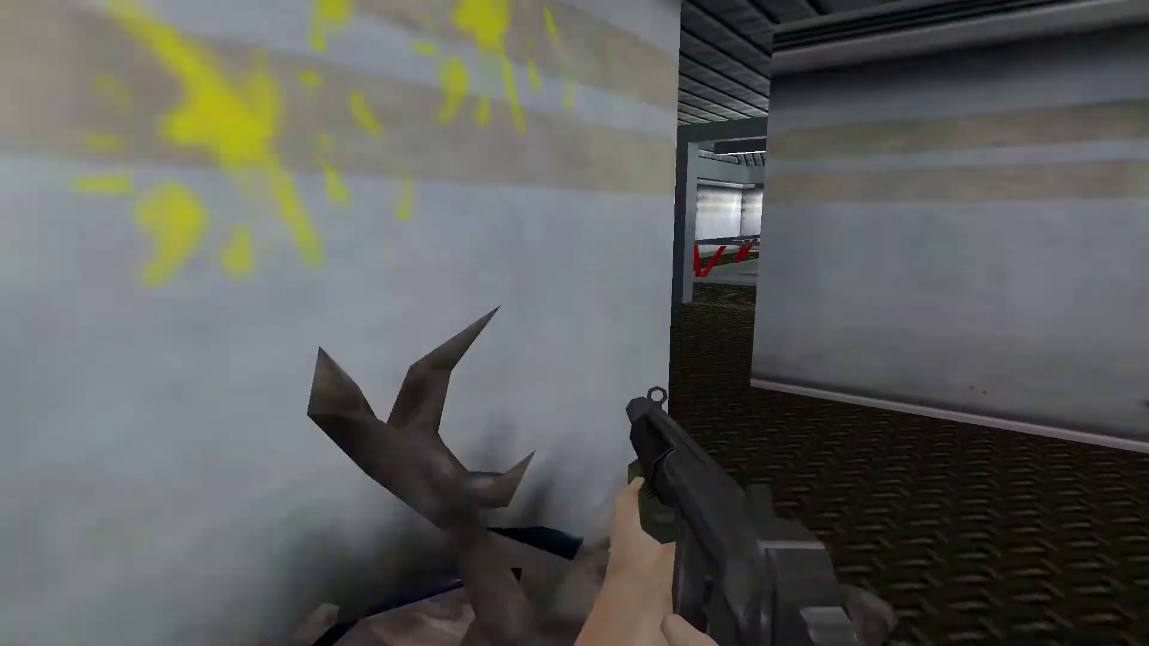
{"action": "key", "text": "w"}
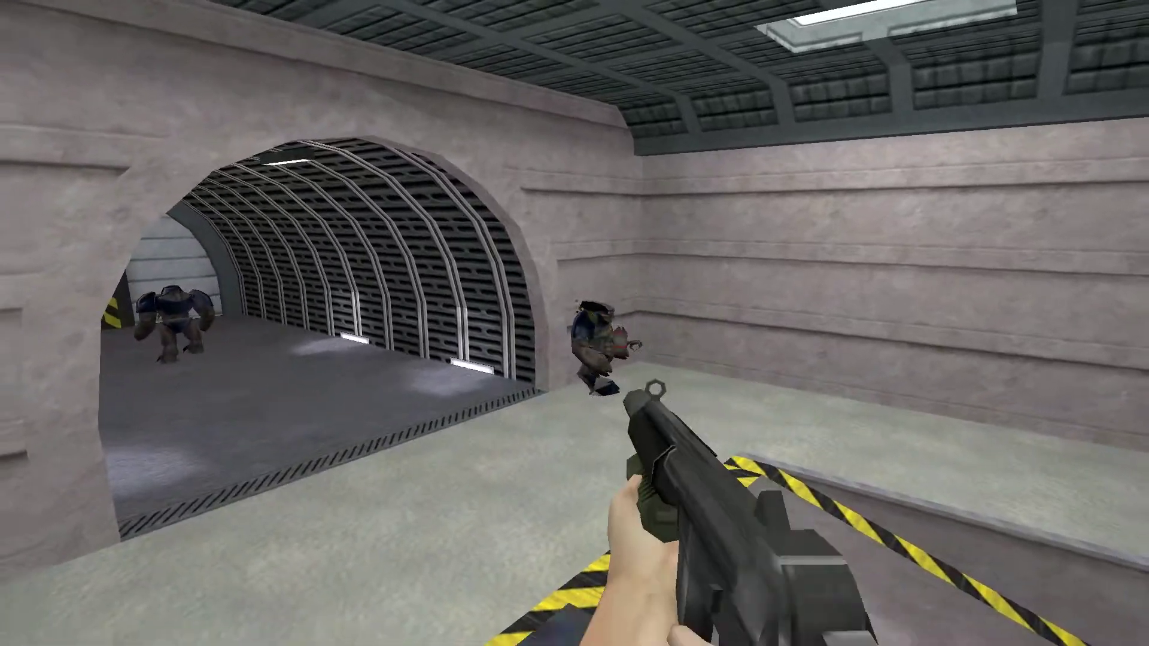
{"action": "left_click", "coordinate": [574, 323]}
{"action": "key", "text": "s"}
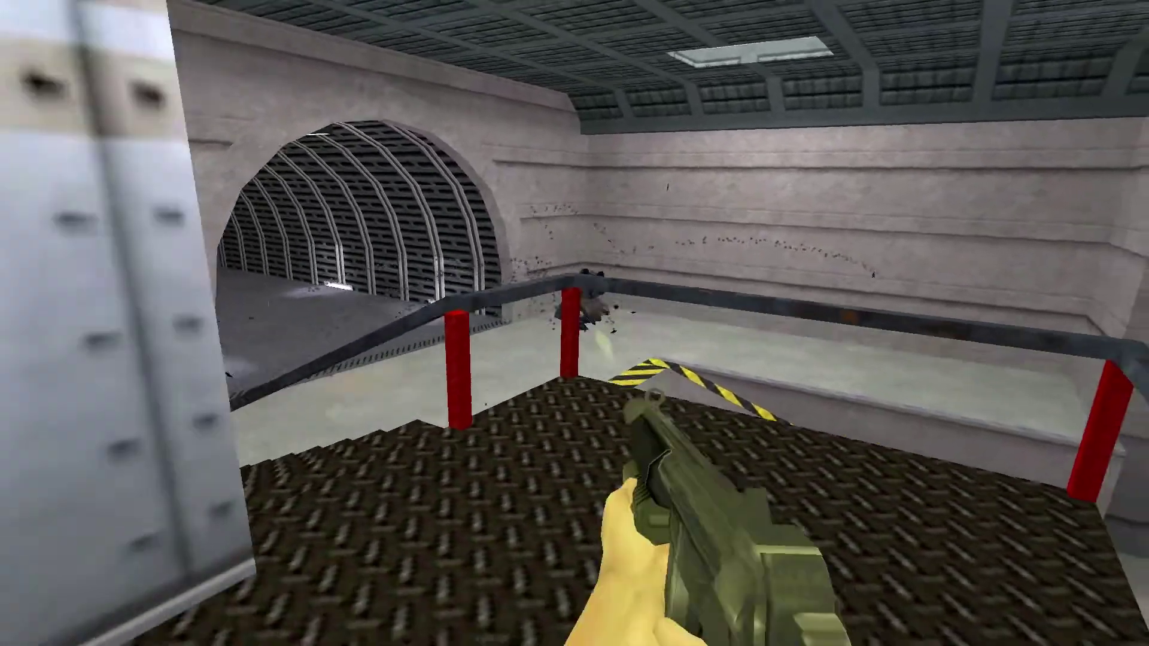
{"action": "key", "text": "w"}
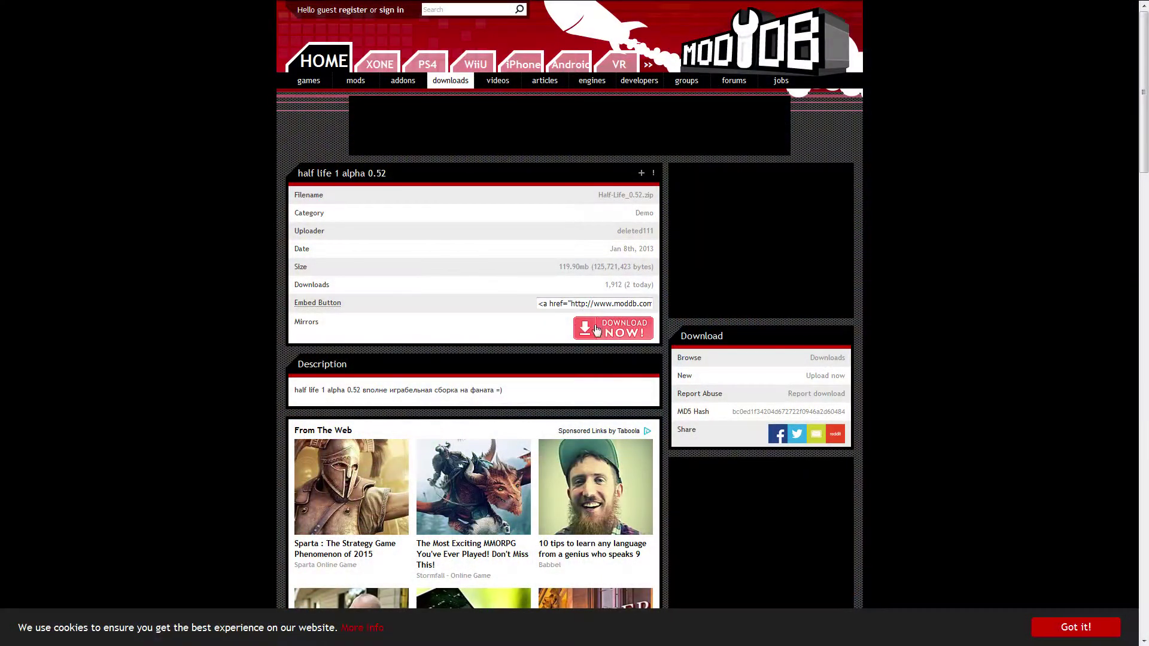
Download and save Half-Life_0.52.zip from ModDB, and download nGlide 1.04 from the Zeus Software site.
{"action": "left_click", "coordinate": [605, 328]}
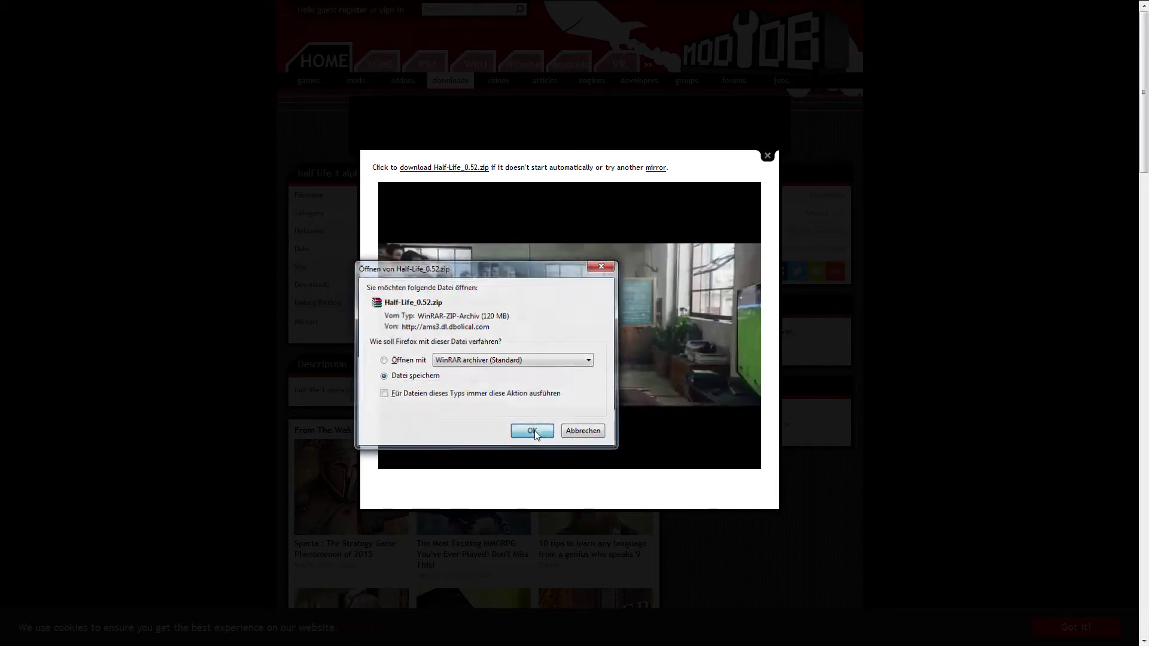
{"action": "left_click", "coordinate": [532, 431]}
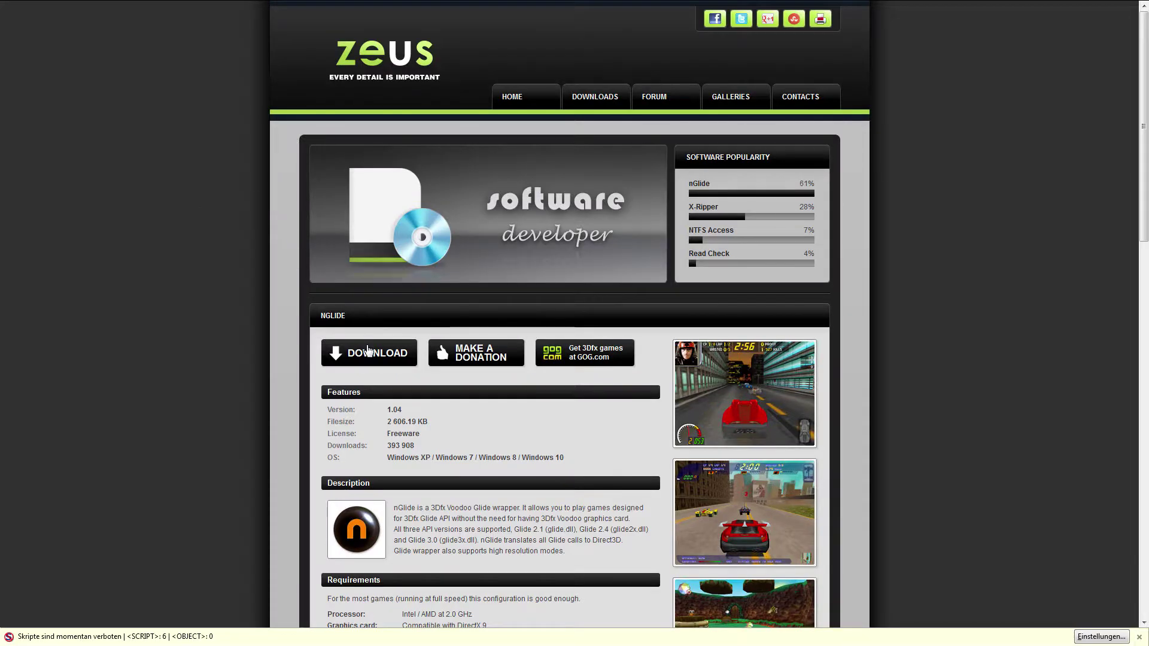
{"action": "left_click", "coordinate": [368, 352]}
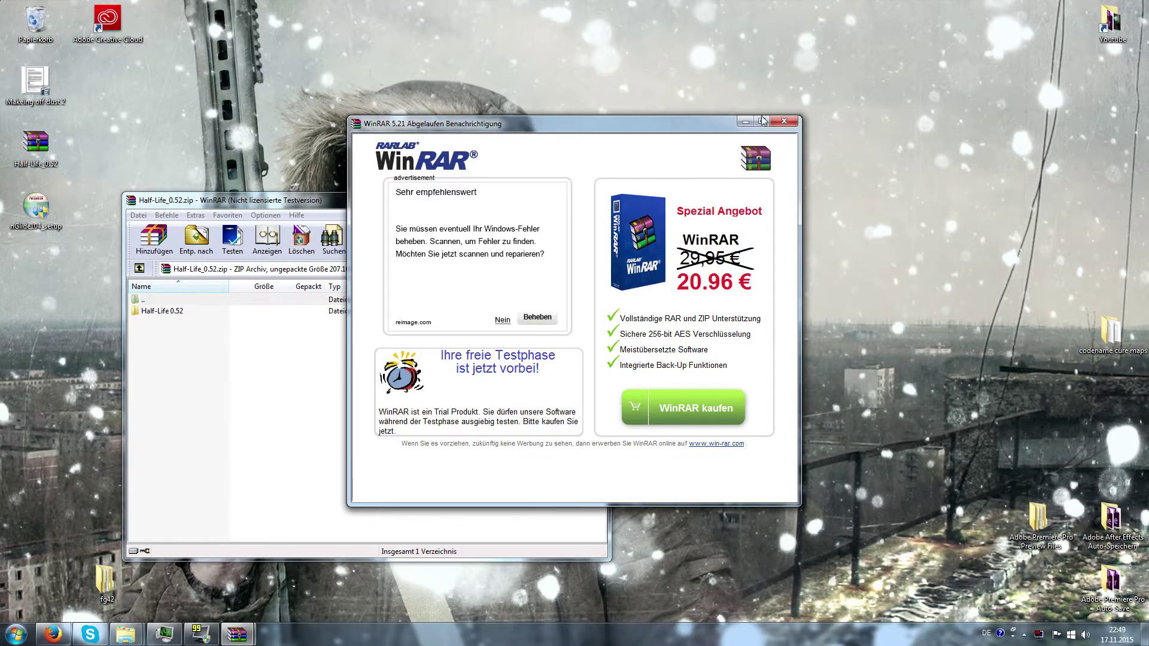
Dismiss the WinRAR purchase notice and extract the Half-Life 0.52 folder from the archive to the Desktop.
{"action": "left_click", "coordinate": [784, 122]}
{"action": "left_click", "coordinate": [163, 311]}
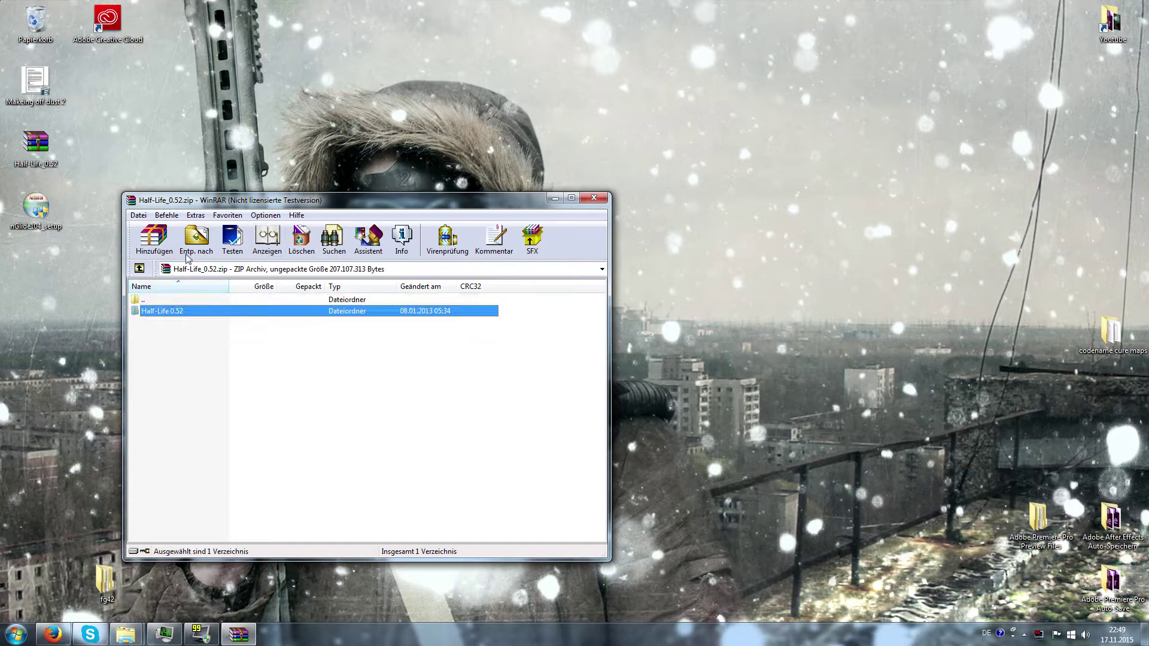
{"action": "left_click", "coordinate": [196, 239]}
{"action": "left_click", "coordinate": [389, 312]}
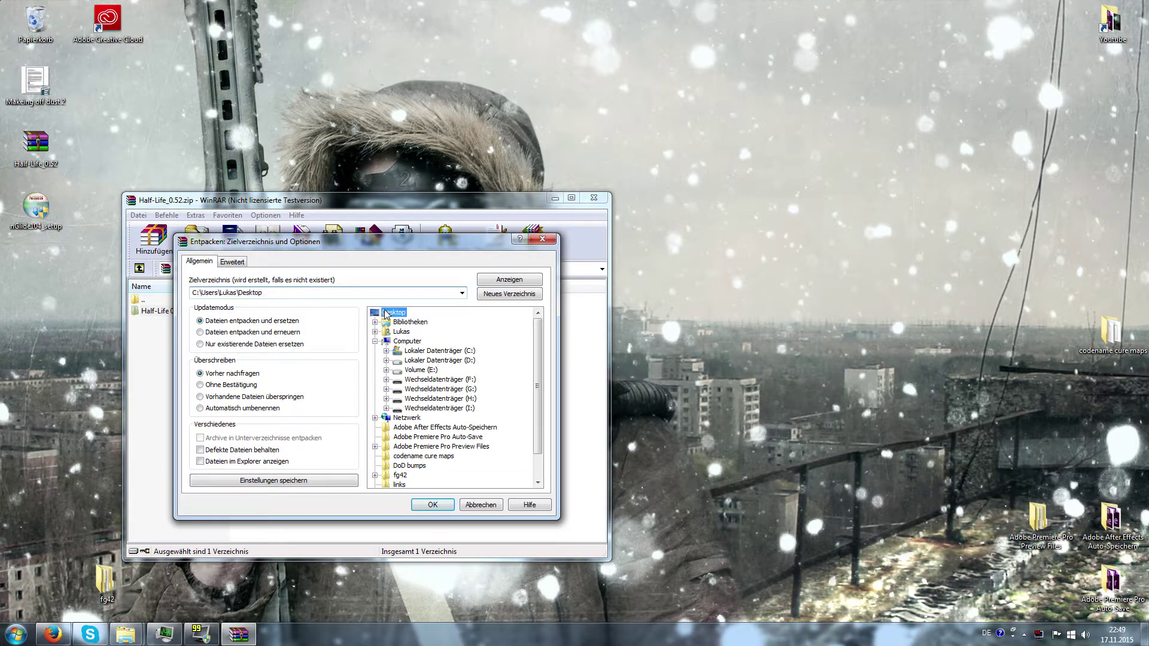
{"action": "left_click", "coordinate": [432, 506]}
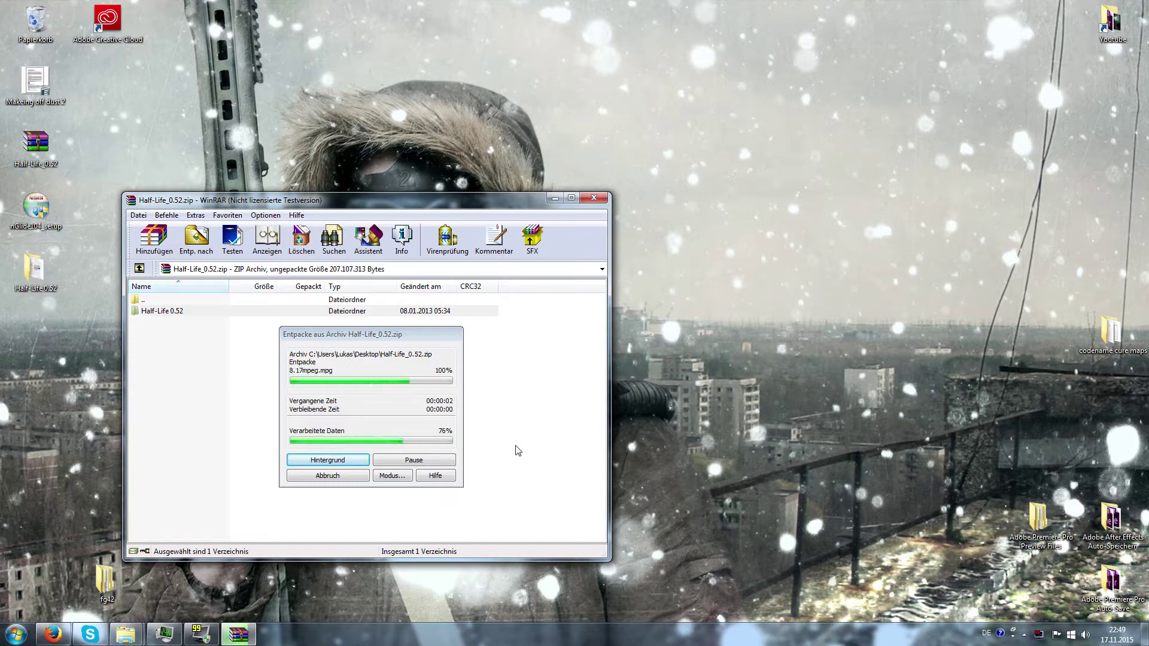
{"action": "left_click", "coordinate": [593, 197]}
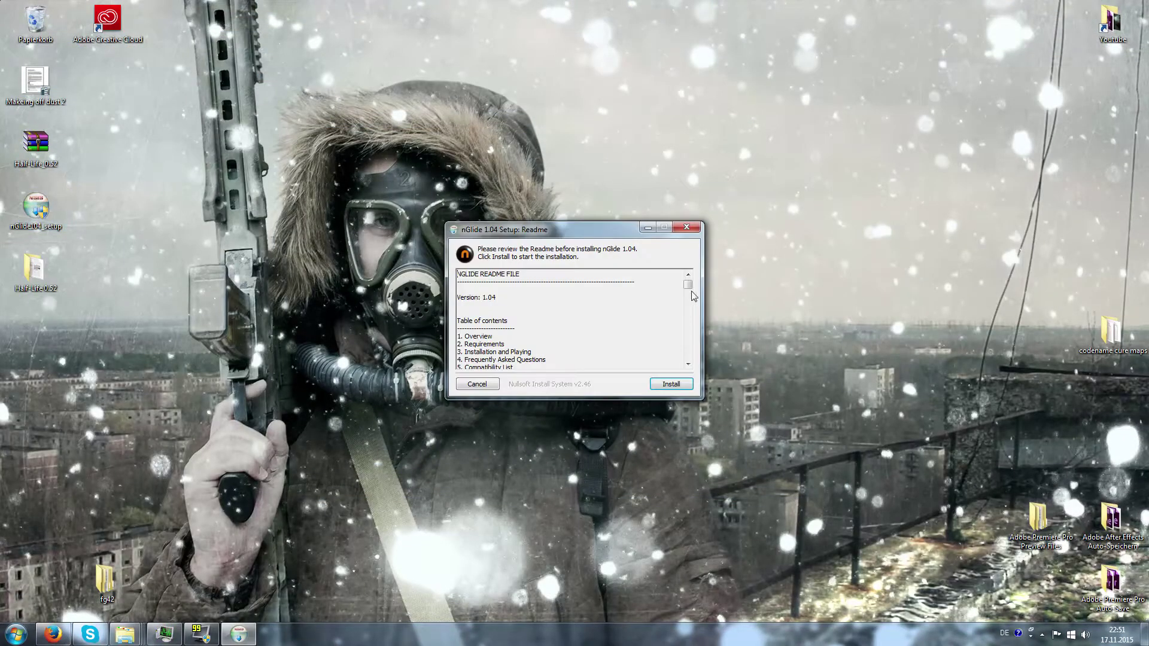
Go through the nGlide 1.04 readme to its end and install nGlide.
{"action": "left_click_drag", "start_coordinate": [689, 287], "coordinate": [680, 377]}
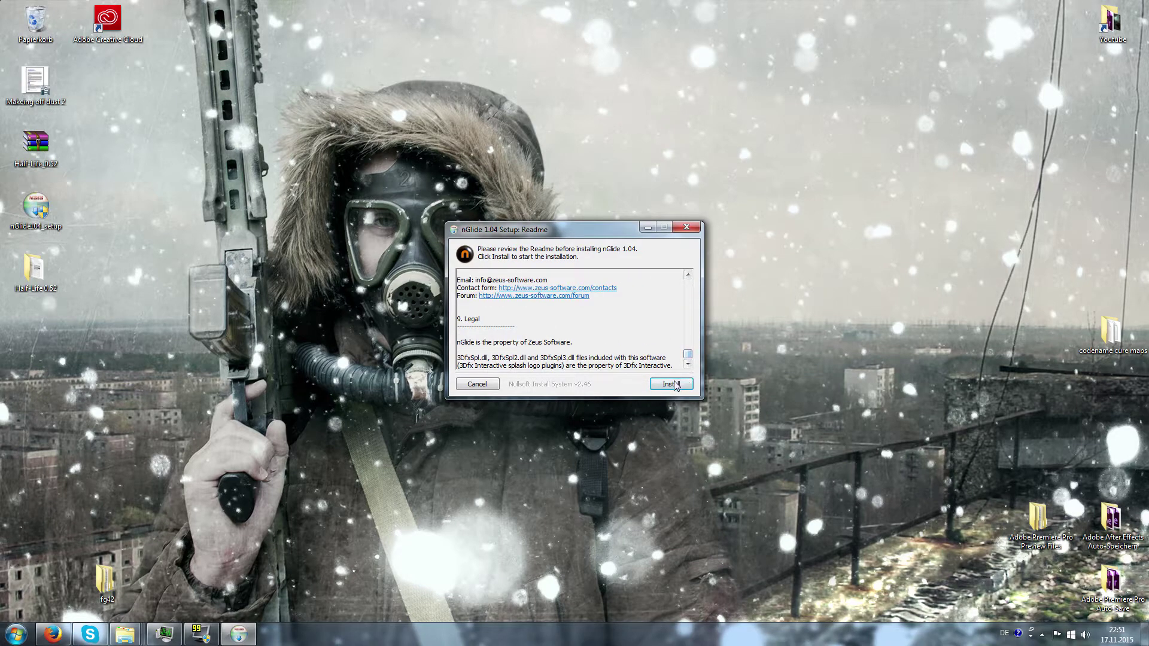
{"action": "left_click", "coordinate": [675, 385]}
{"action": "left_click", "coordinate": [669, 383]}
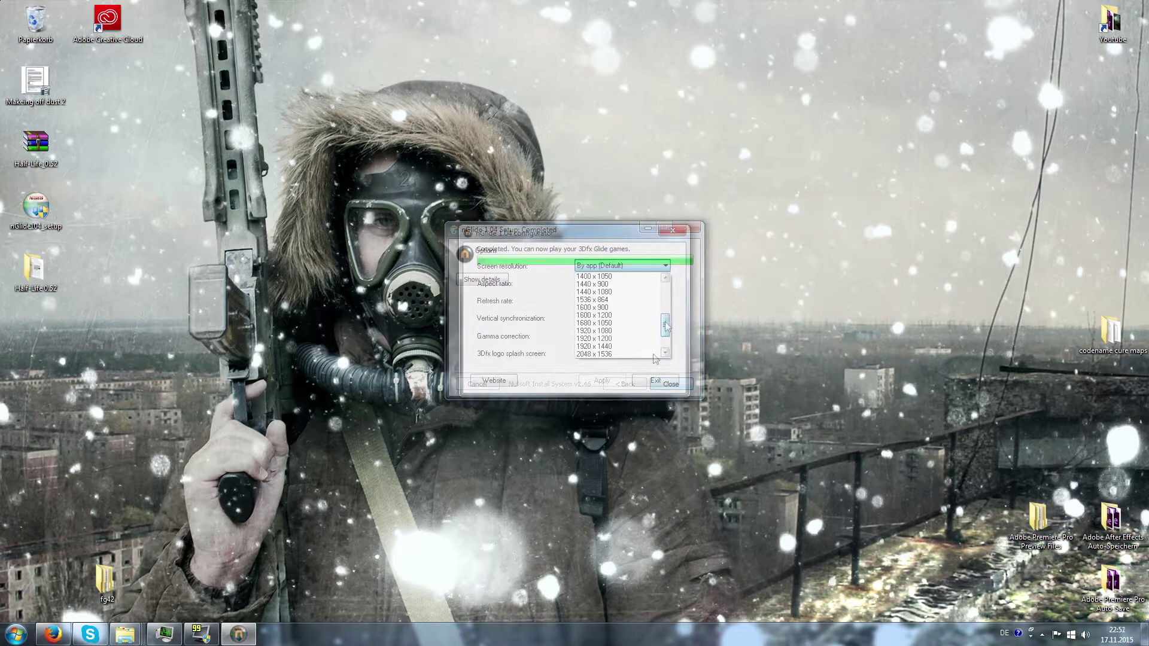
Set nGlide's screen resolution to 1920 x 1080 and turn off the 3Dfx logo splash screen.
{"action": "left_click_drag", "start_coordinate": [666, 284], "coordinate": [665, 332]}
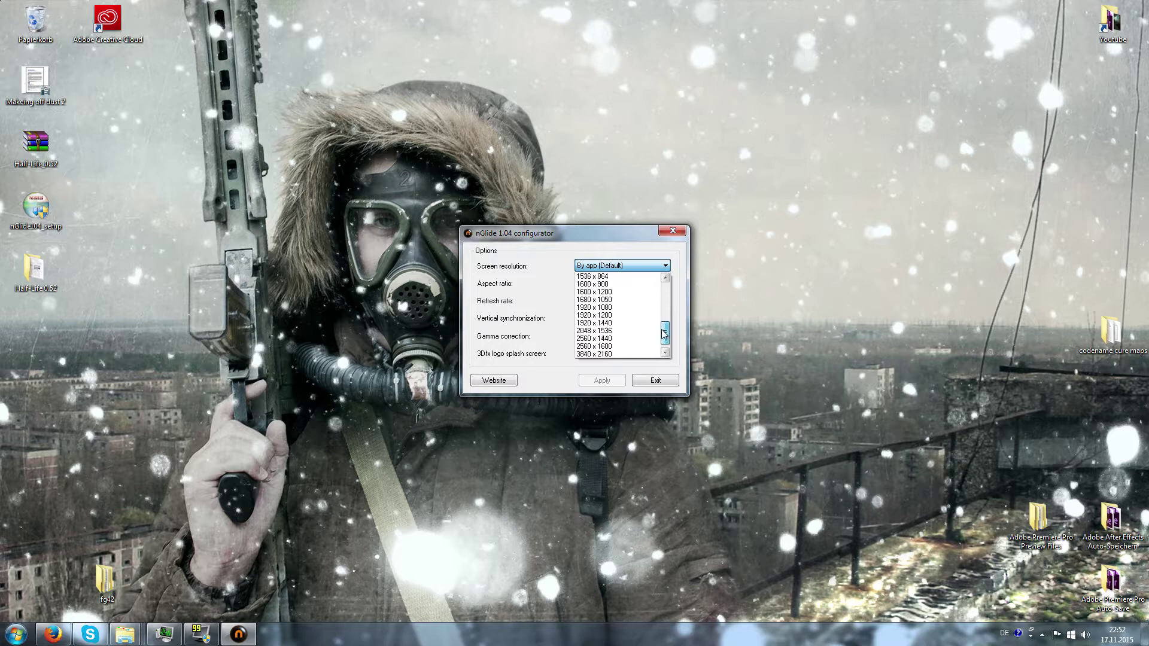
{"action": "left_click", "coordinate": [629, 307]}
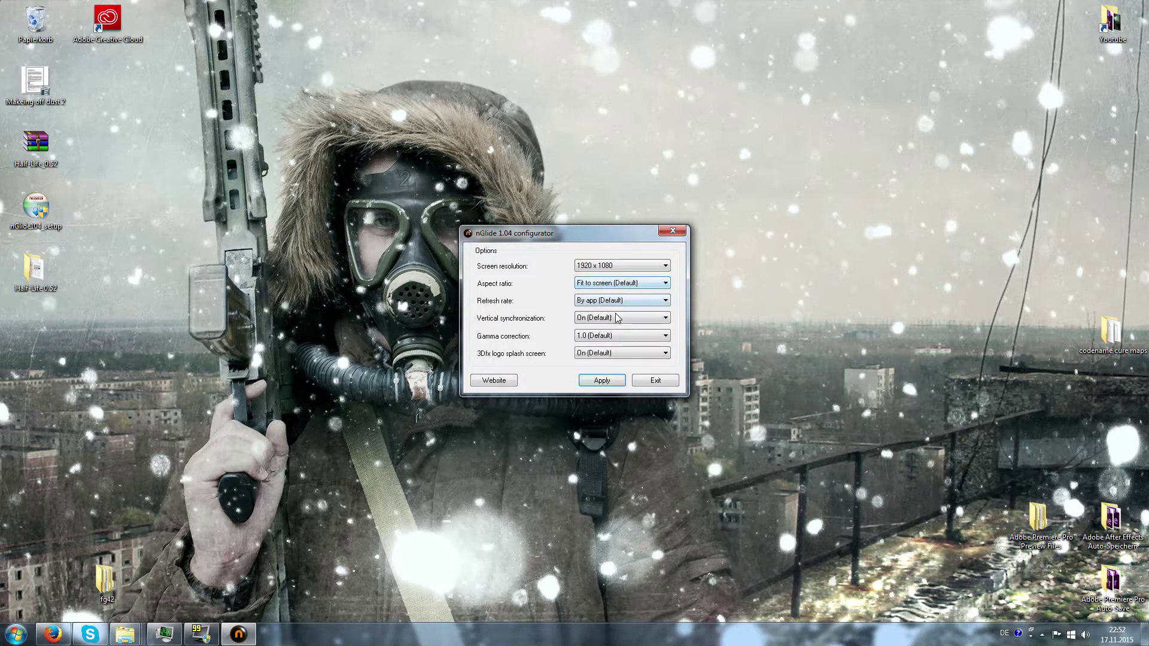
{"action": "left_click", "coordinate": [607, 353]}
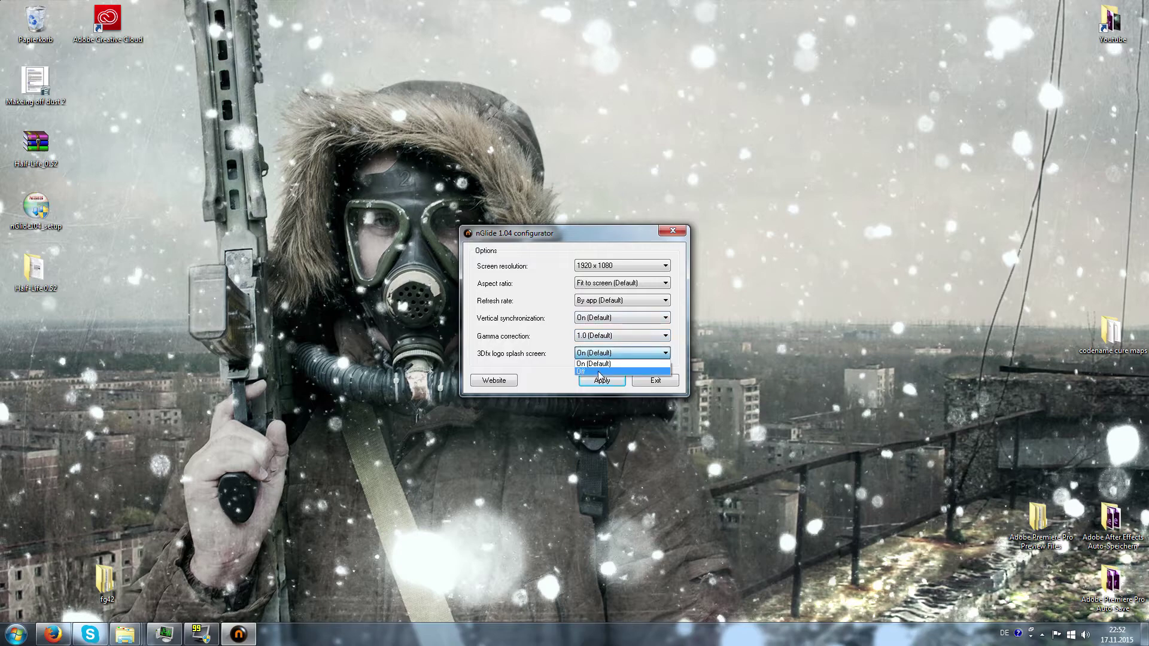
{"action": "left_click", "coordinate": [598, 370]}
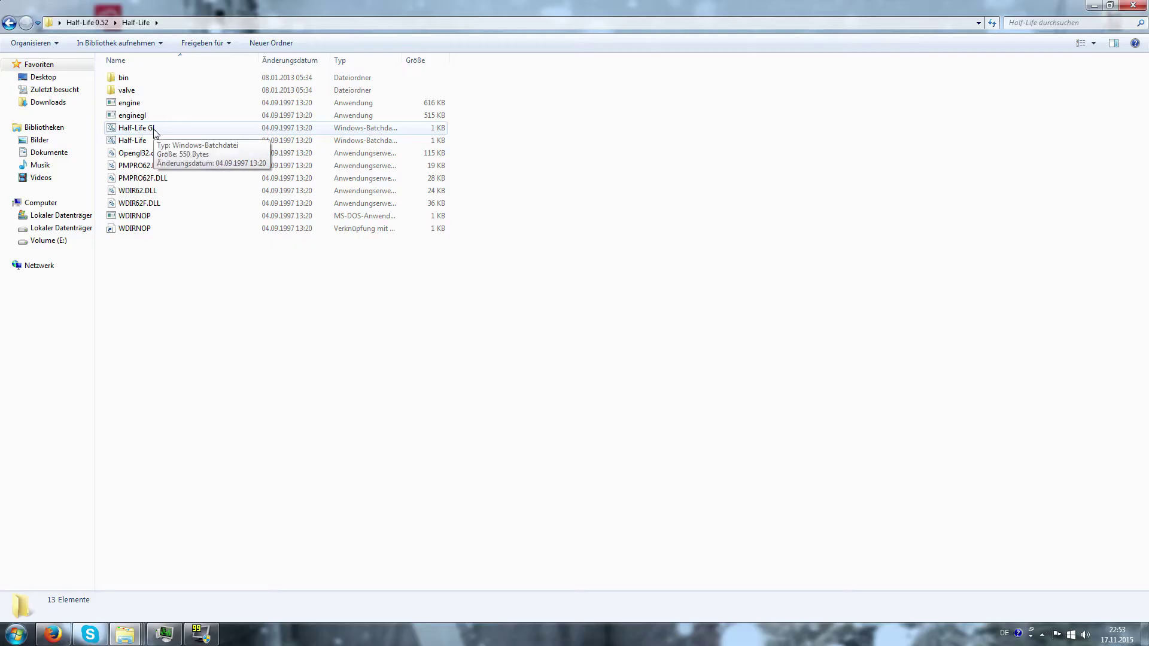
Launch the game with the Half-Life GL batch file in the extracted Half-Life folder.
{"action": "double_click", "coordinate": [149, 128]}
{"action": "left_click", "coordinate": [600, 324]}
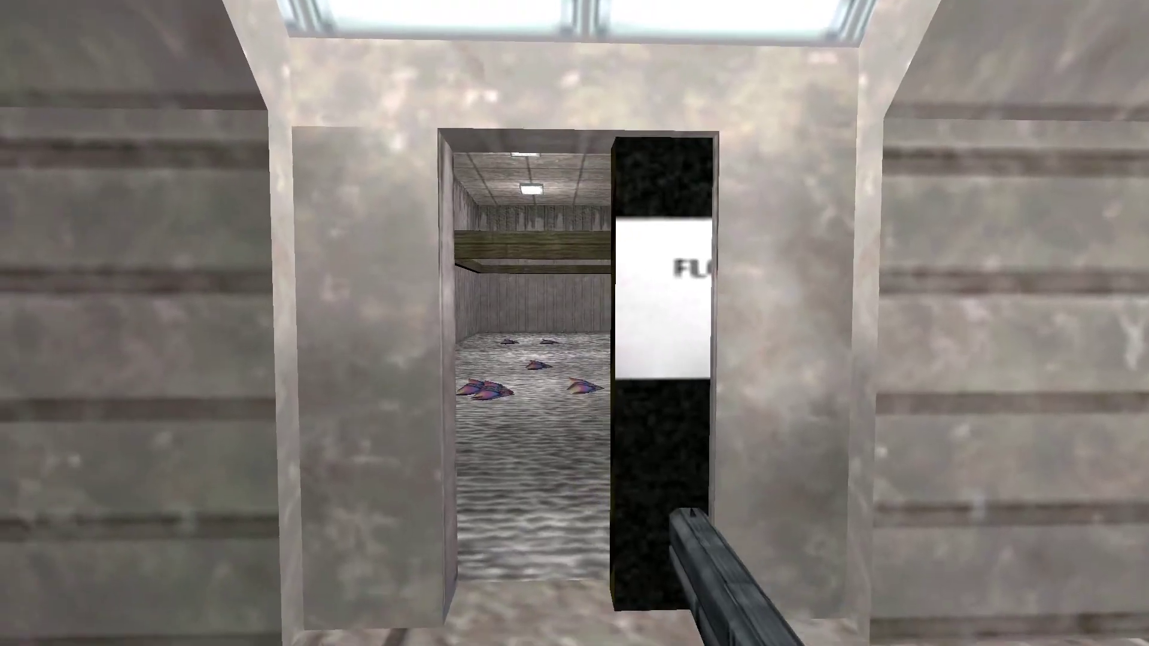
{"action": "key", "text": "w"}
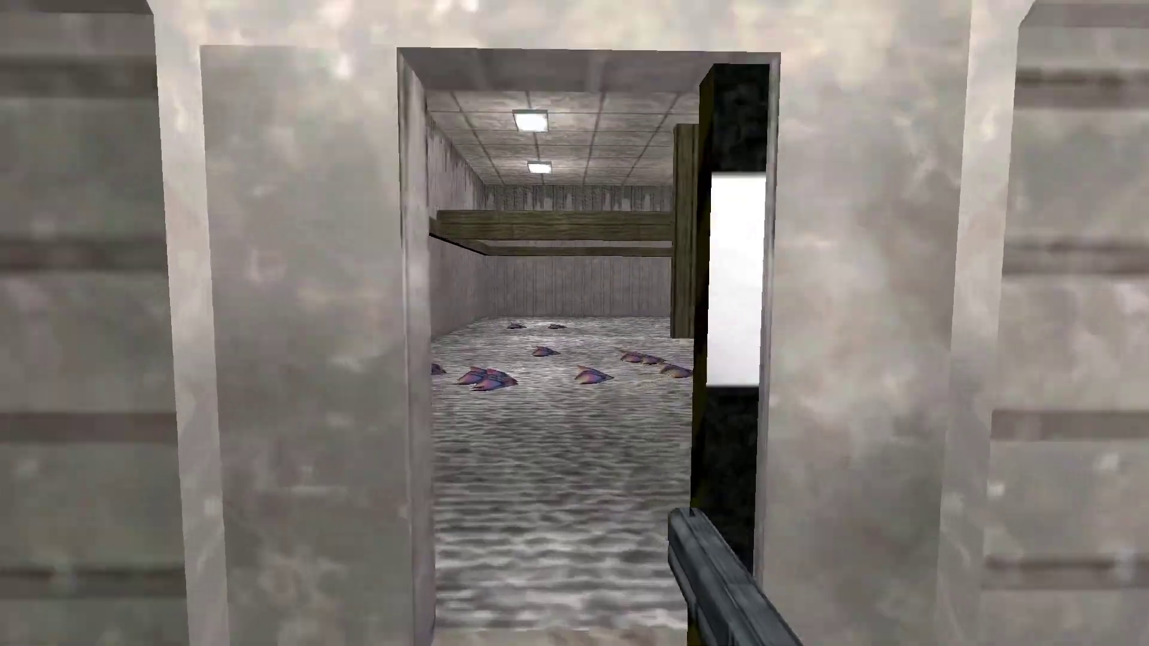
{"action": "key", "text": "s"}
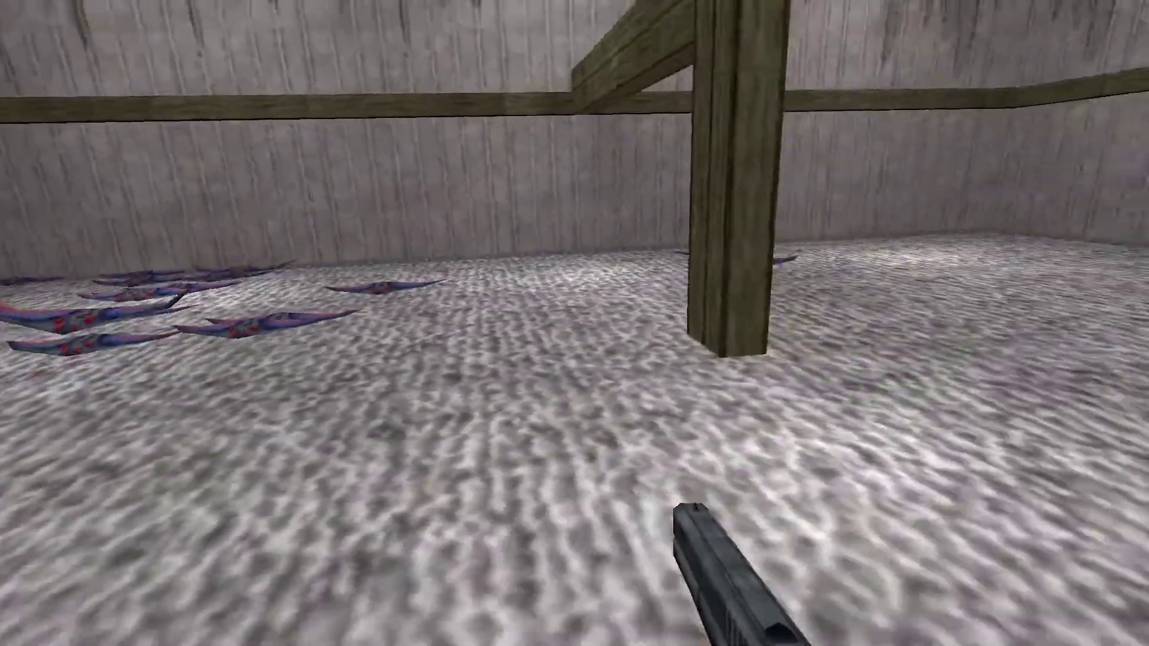
{"action": "key", "text": "d"}
{"action": "key", "text": "d"}
{"action": "key", "text": "w"}
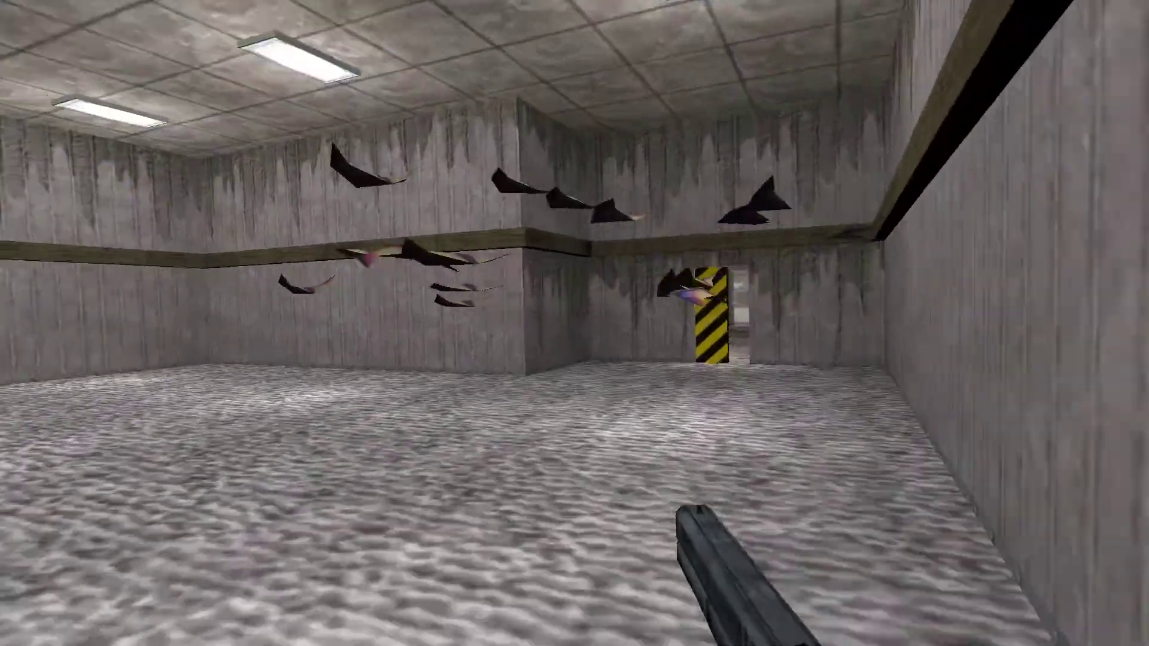
{"action": "key", "text": "w"}
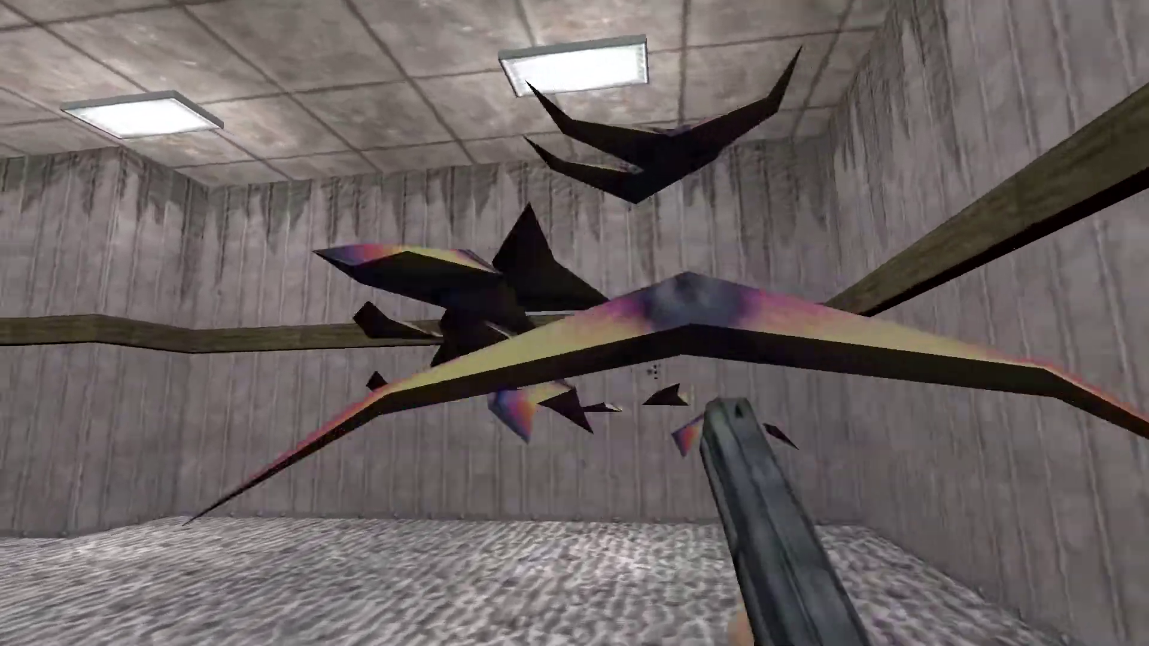
{"action": "key", "text": "s"}
{"action": "key", "text": "w"}
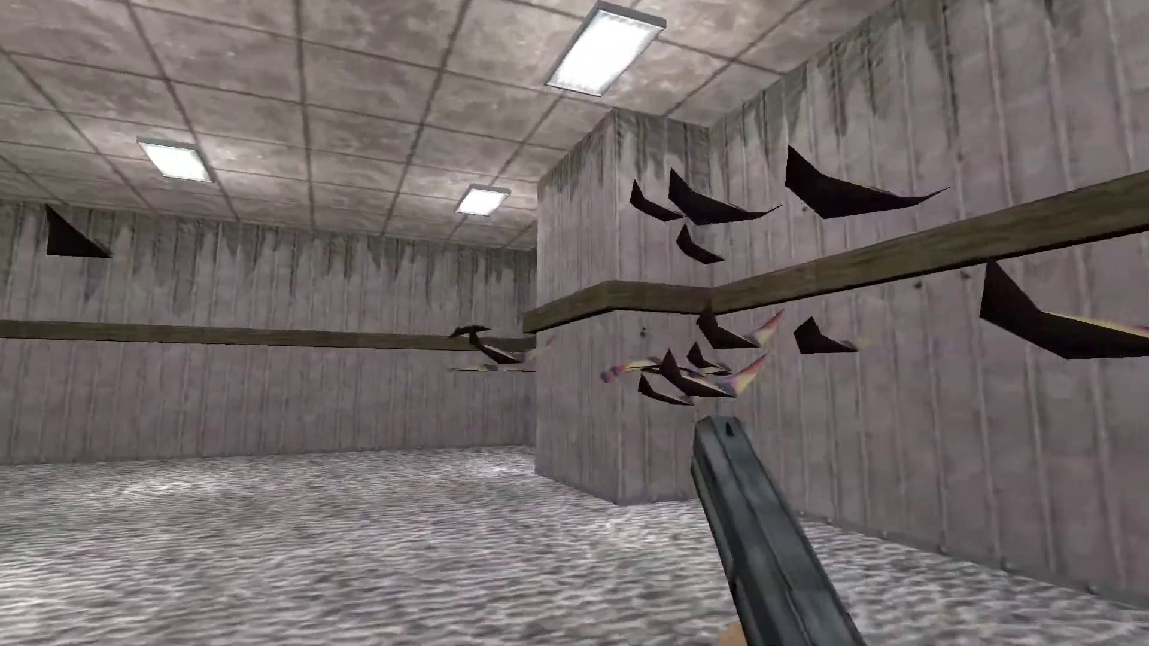
{"action": "key", "text": "s"}
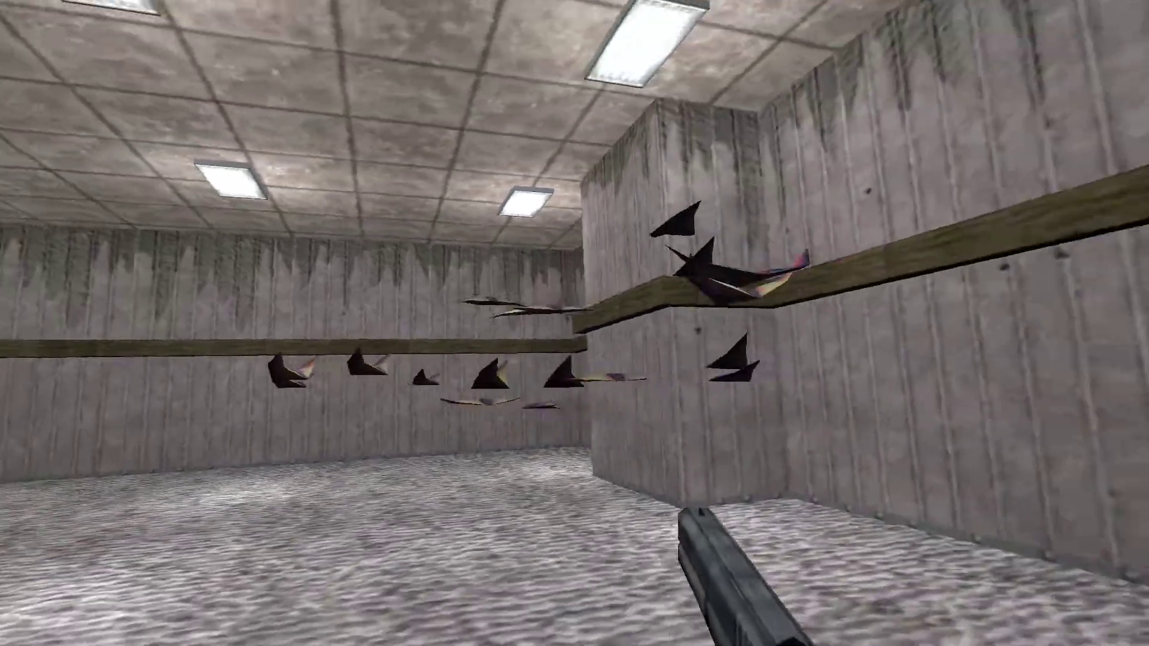
{"action": "key", "text": "w"}
{"action": "key", "text": "w"}
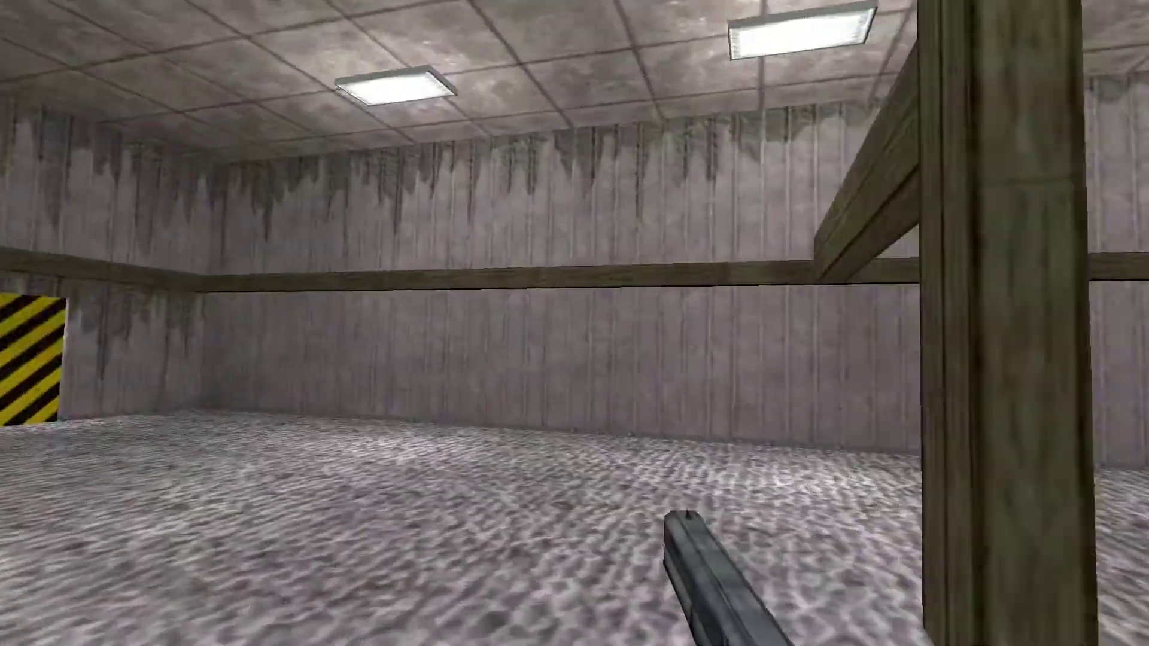
{"action": "key", "text": "w"}
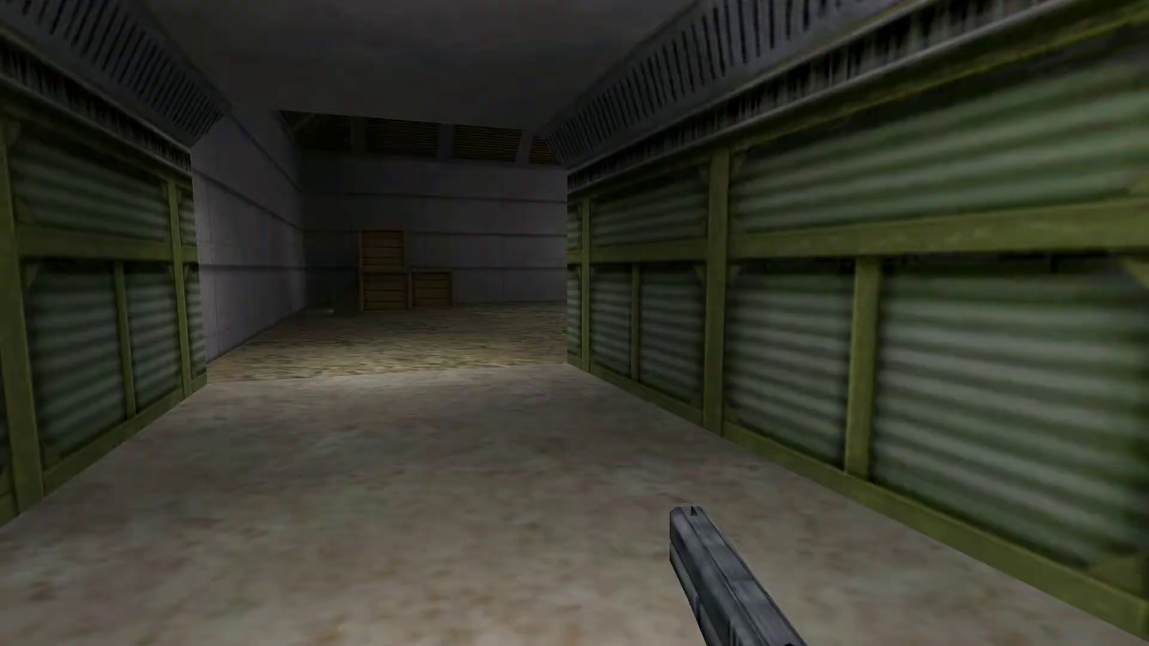
Open the game's Options from the main menu, look through the settings and return to the main menu.
{"action": "key", "text": "Escape"}
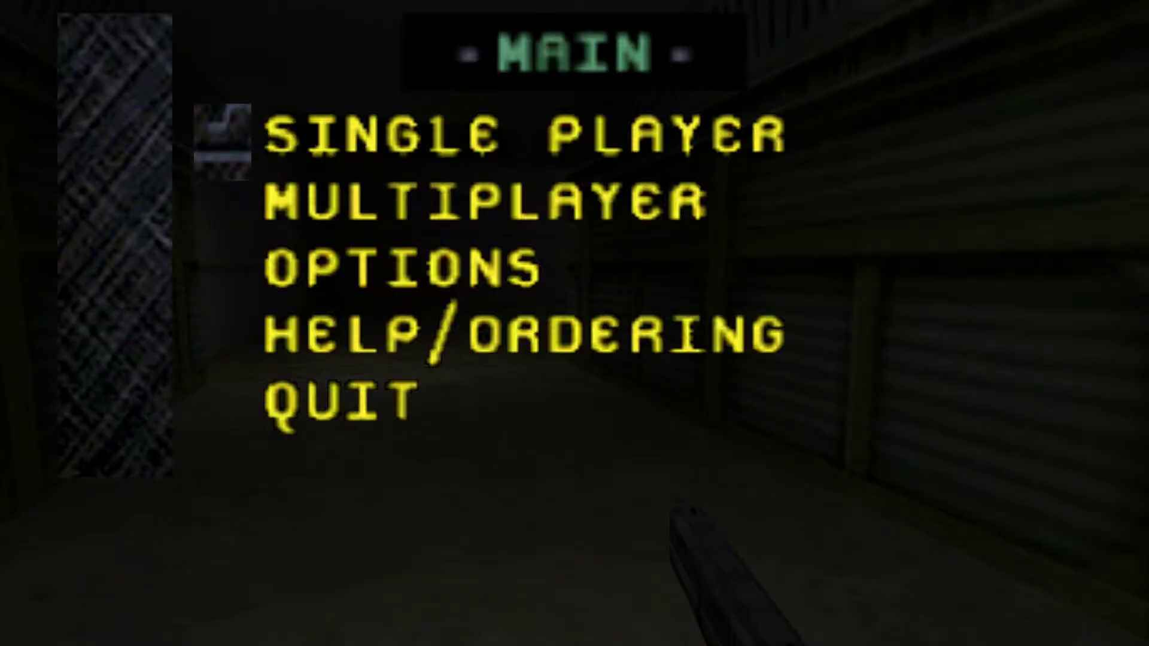
{"action": "key", "text": "Down"}
{"action": "key", "text": "Down"}
{"action": "key", "text": "Return"}
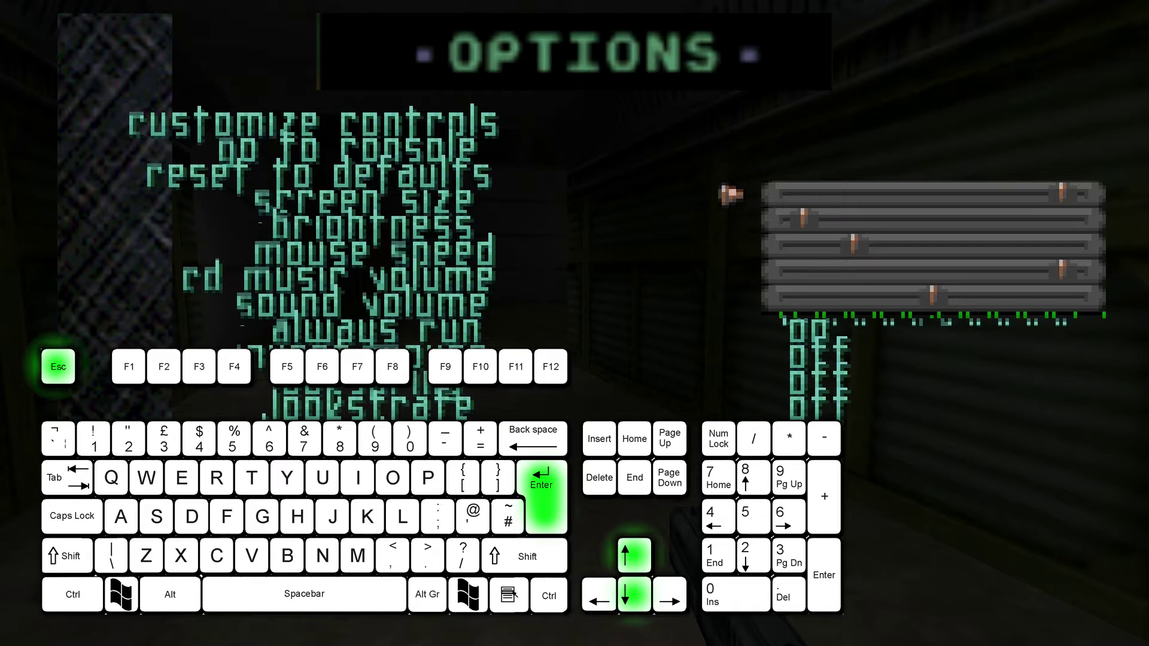
{"action": "key", "text": "Down"}
{"action": "key", "text": "Down"}
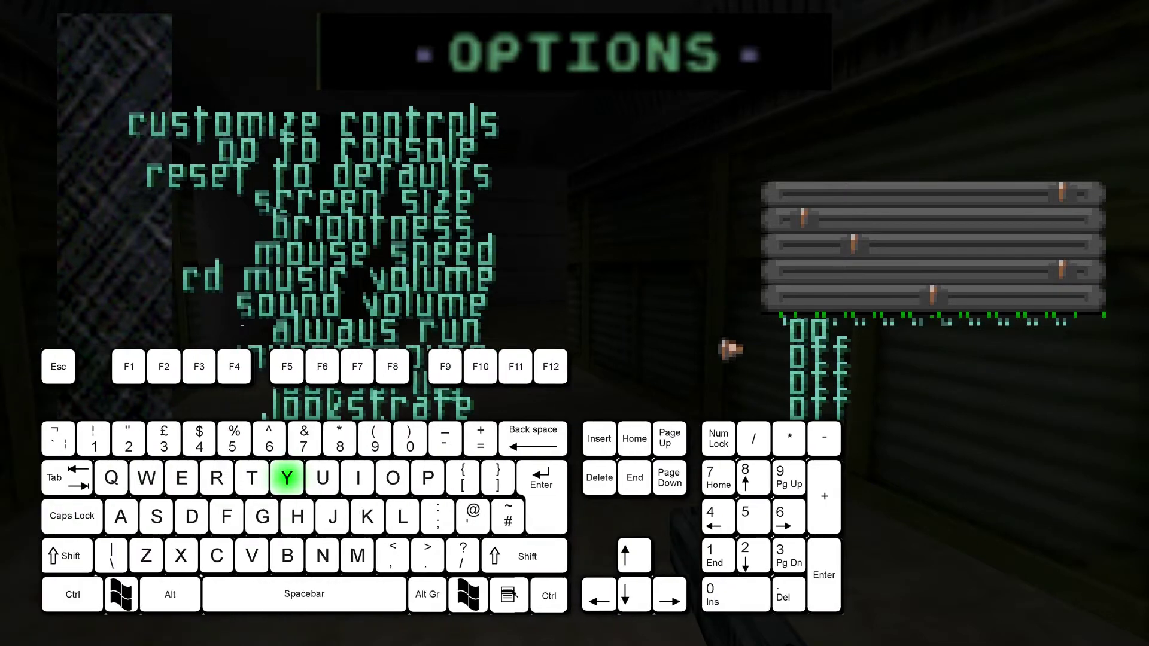
{"action": "key", "text": "Escape"}
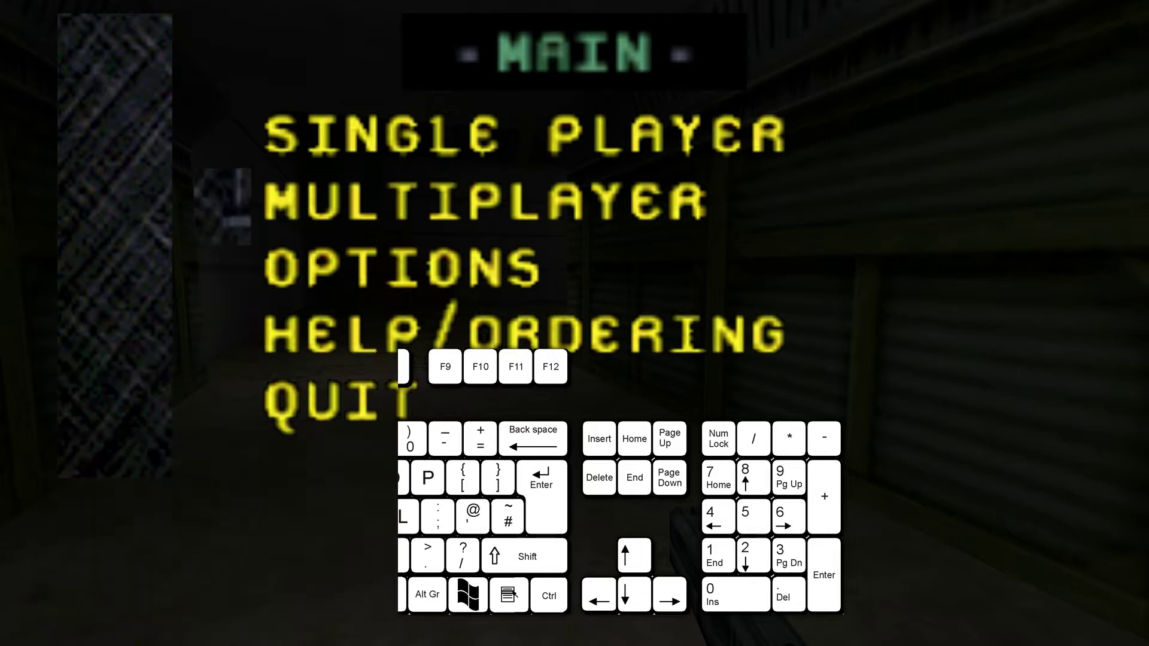
Go through the main menu entries, bring up the new-game confirmation and close the menu.
{"action": "key", "text": "Down"}
{"action": "key", "text": "Down"}
{"action": "key", "text": "Down"}
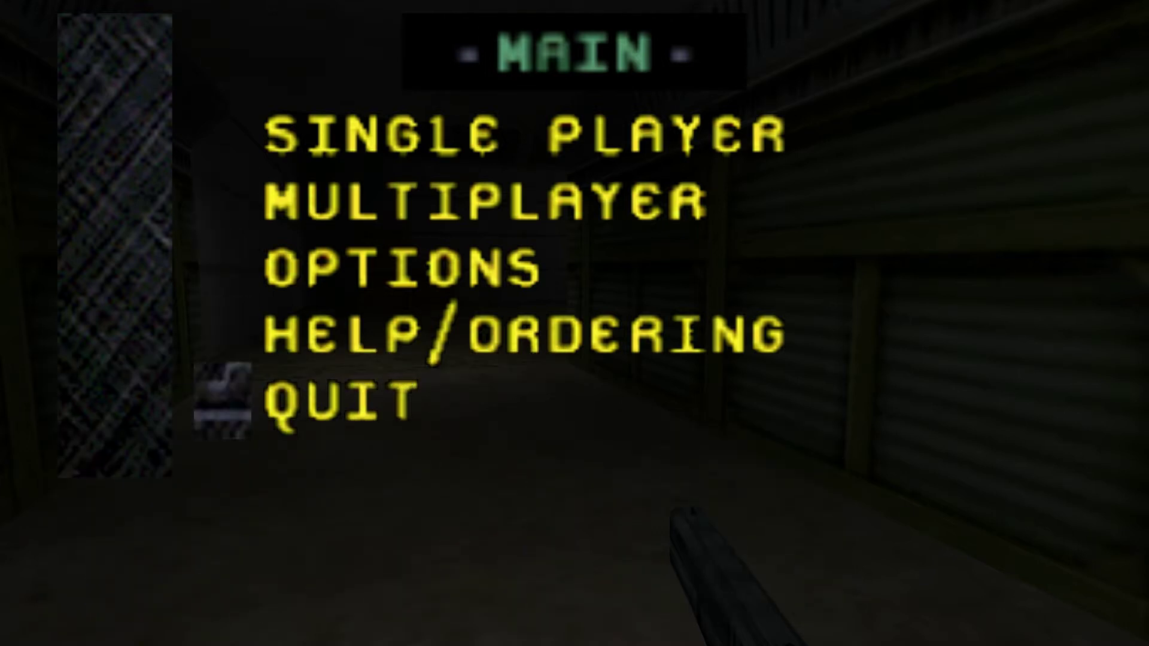
{"action": "key", "text": "Return"}
{"action": "key", "text": "Return"}
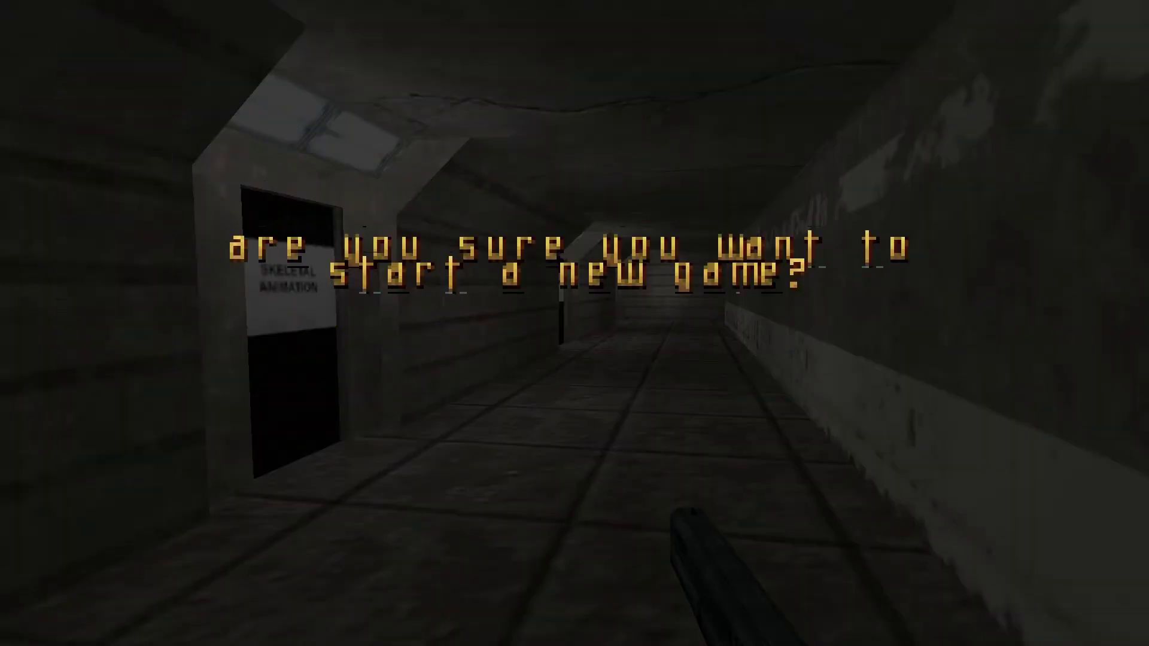
{"action": "key", "text": "Escape"}
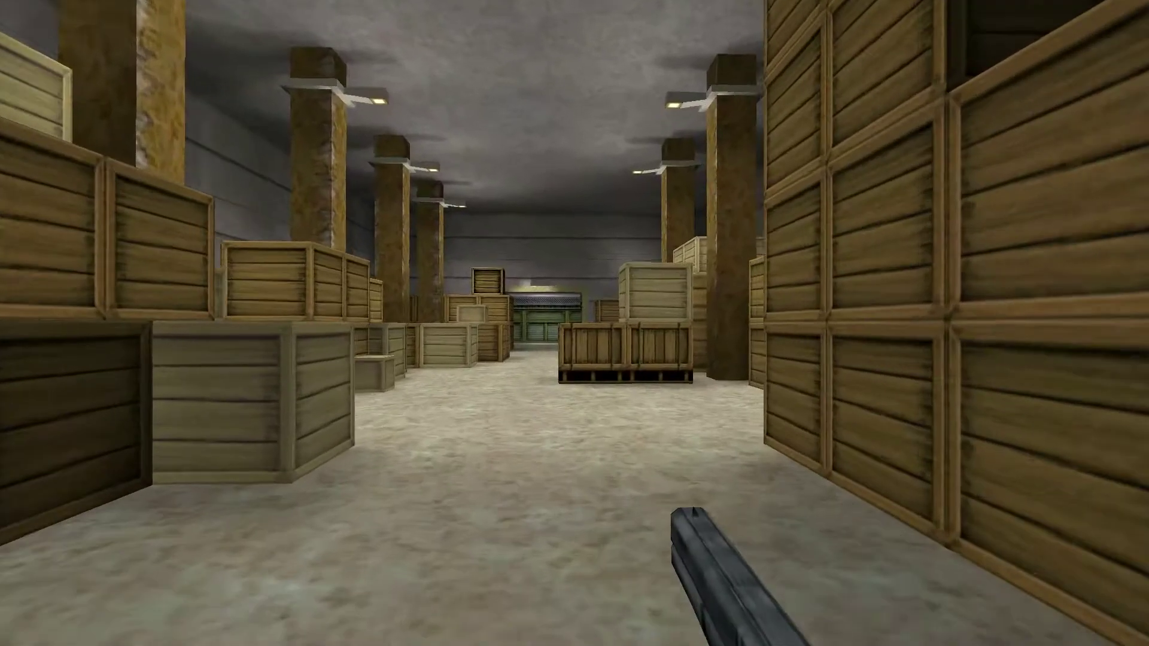
{"action": "key", "text": "w"}
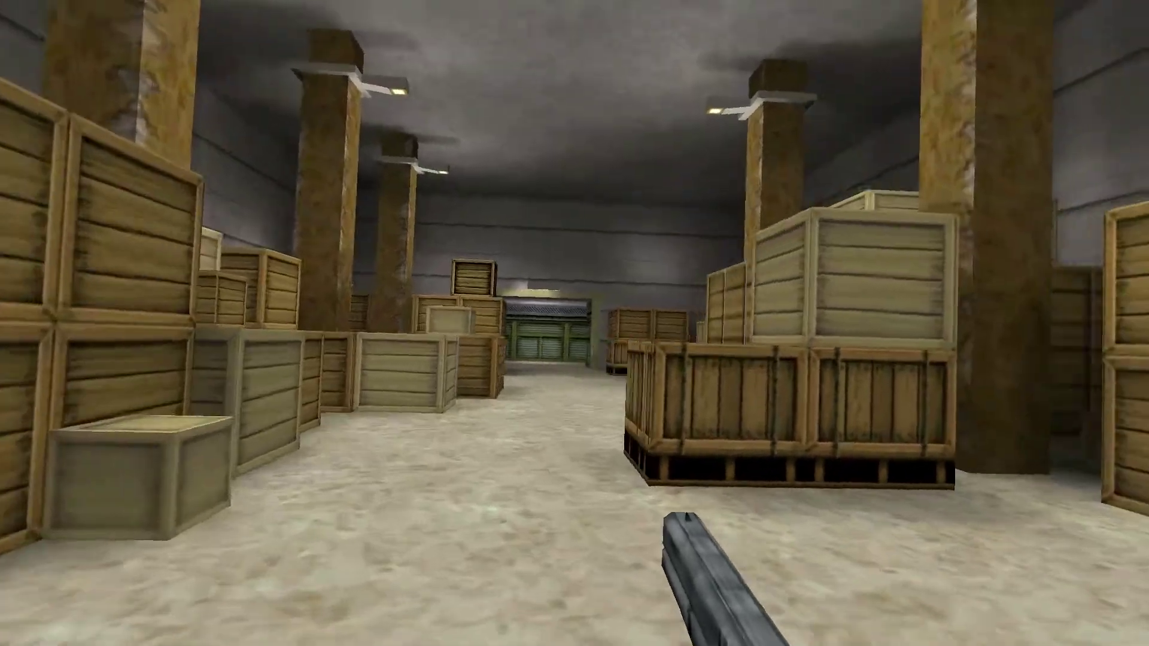
{"action": "key", "text": "w"}
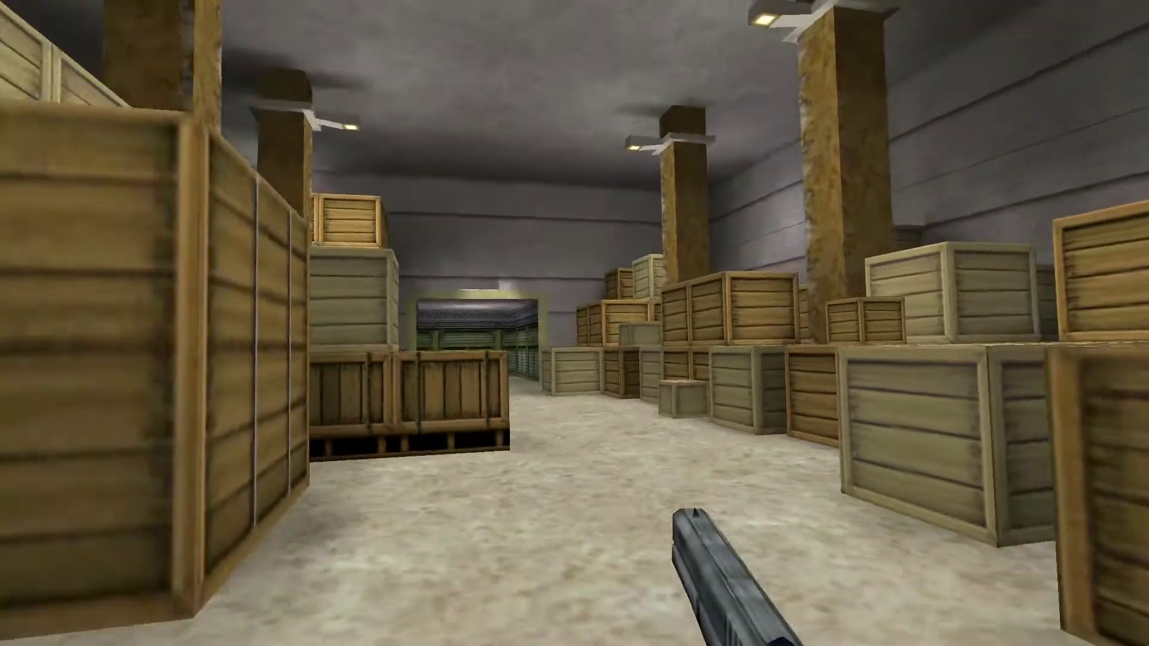
{"action": "key", "text": "s"}
{"action": "key", "text": "w"}
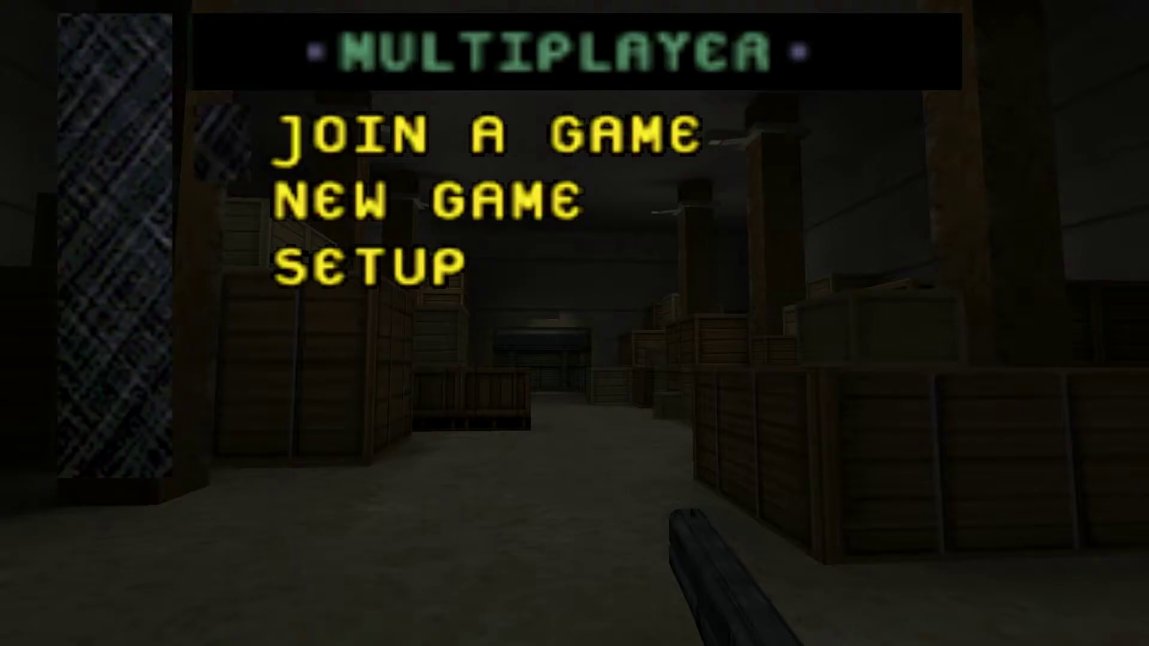
Set up a new multiplayer game over TCP/IP and accept its address and port settings.
{"action": "key", "text": "Down"}
{"action": "key", "text": "Return"}
{"action": "key", "text": "Return"}
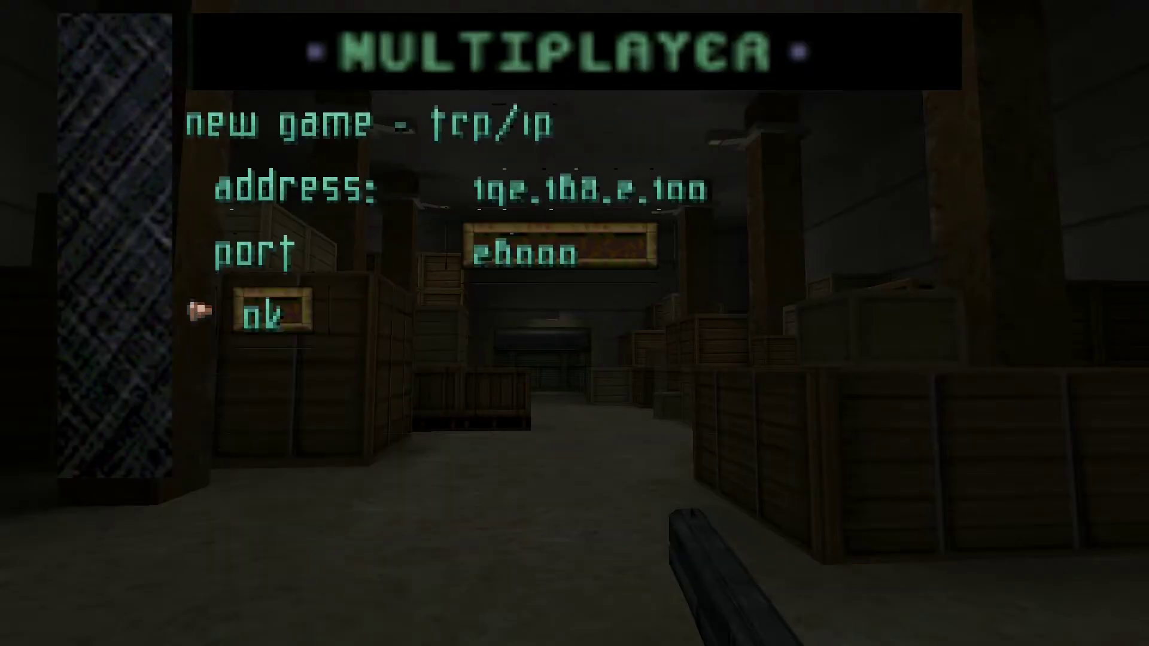
{"action": "key", "text": "Return"}
{"action": "key", "text": "Return"}
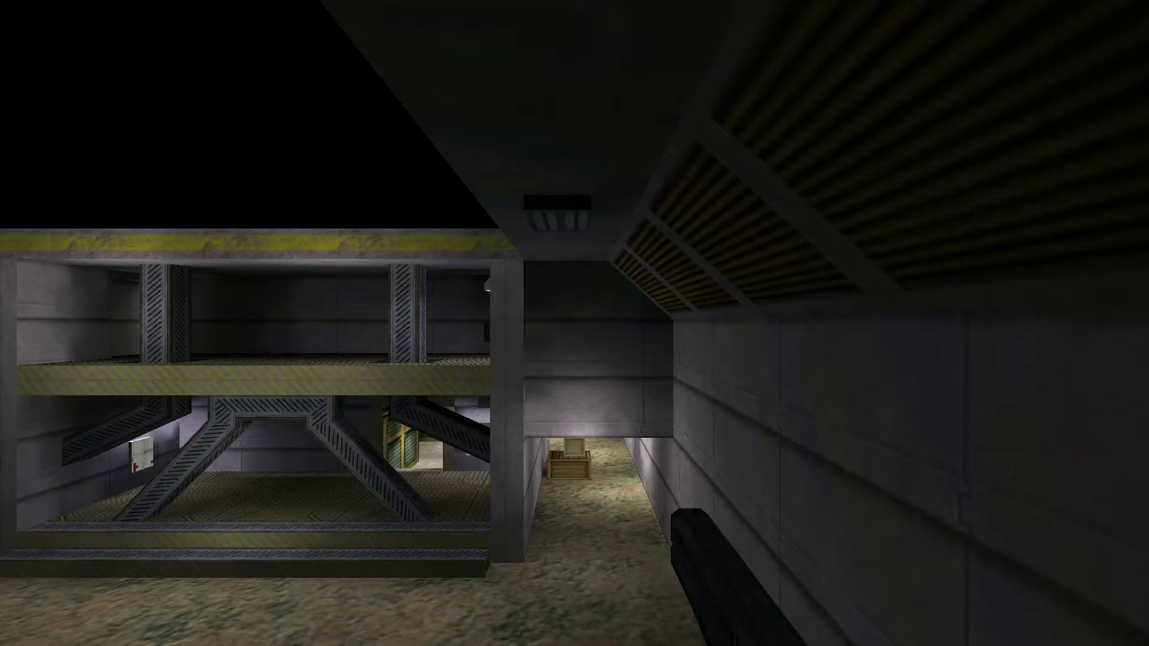
{"action": "key", "text": "End"}
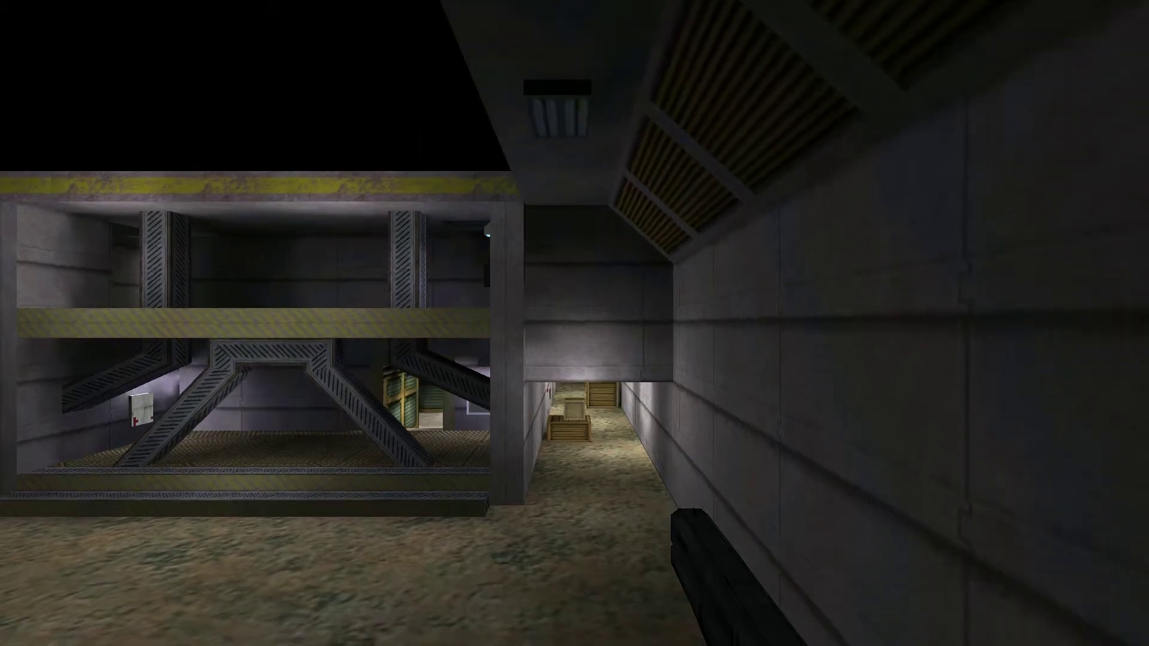
{"action": "key", "text": "Left"}
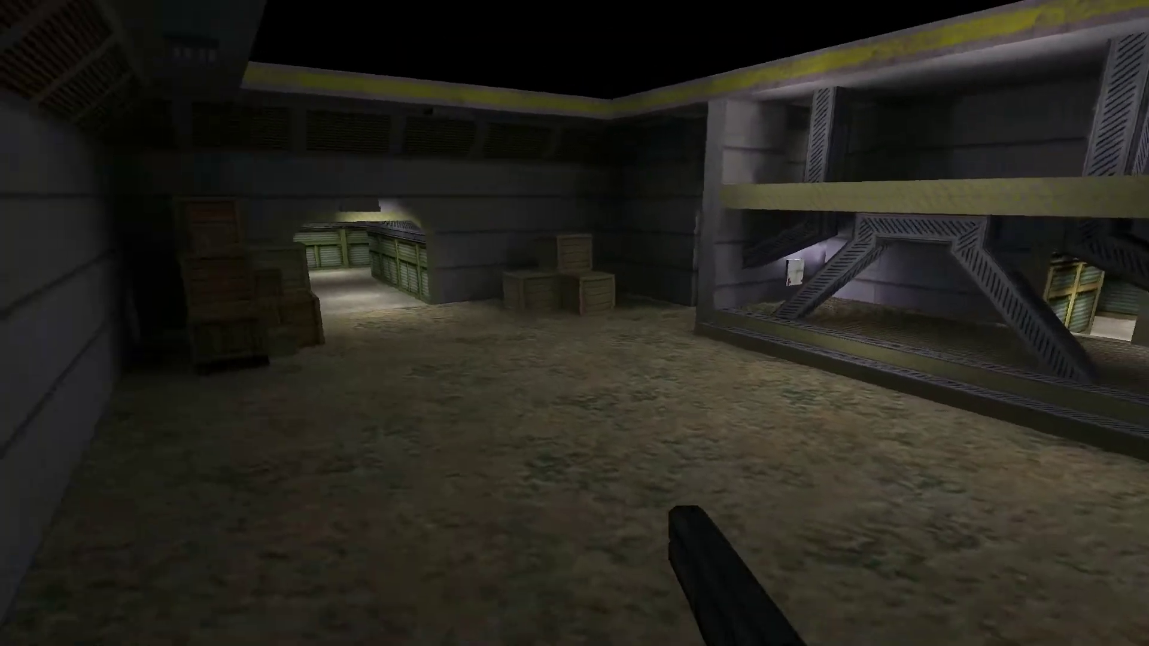
{"action": "key", "text": "Right"}
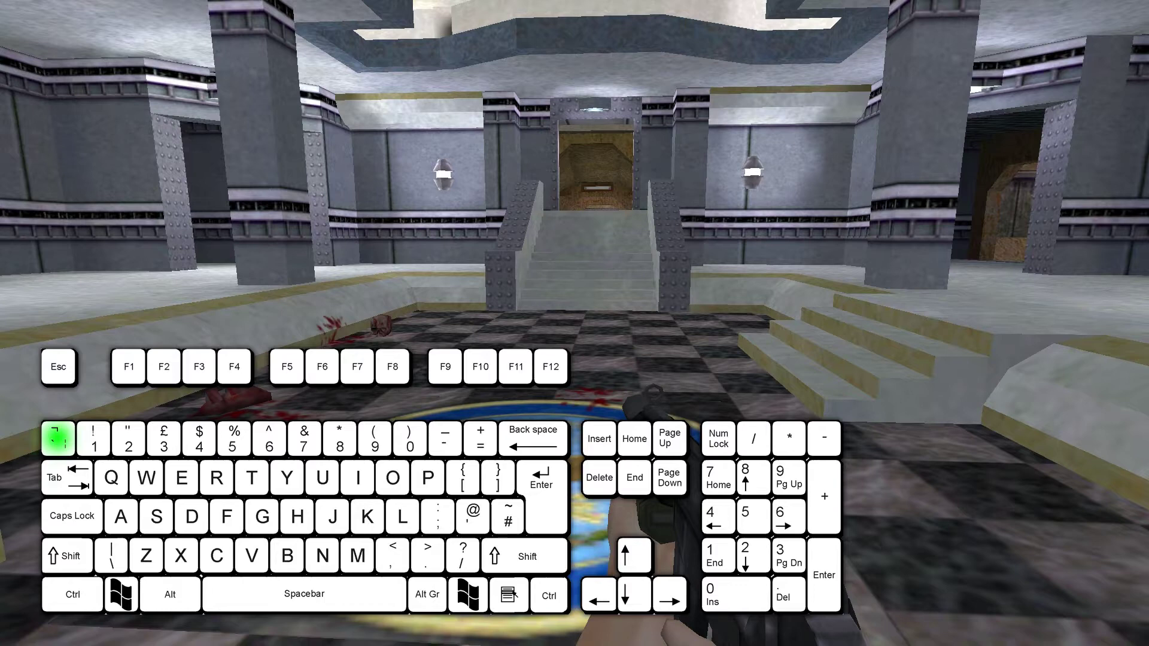
Open the developer console and load the c1a1 level with the command "map c1a1".
{"action": "key", "text": "grave"}
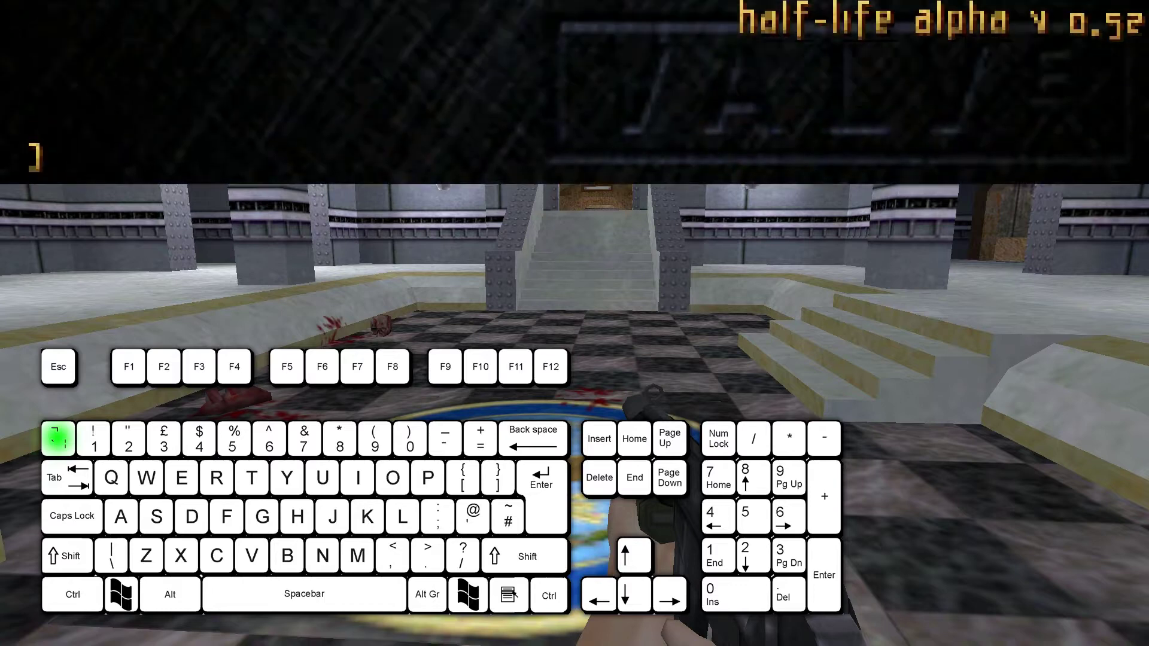
{"action": "type", "text": "ma"}
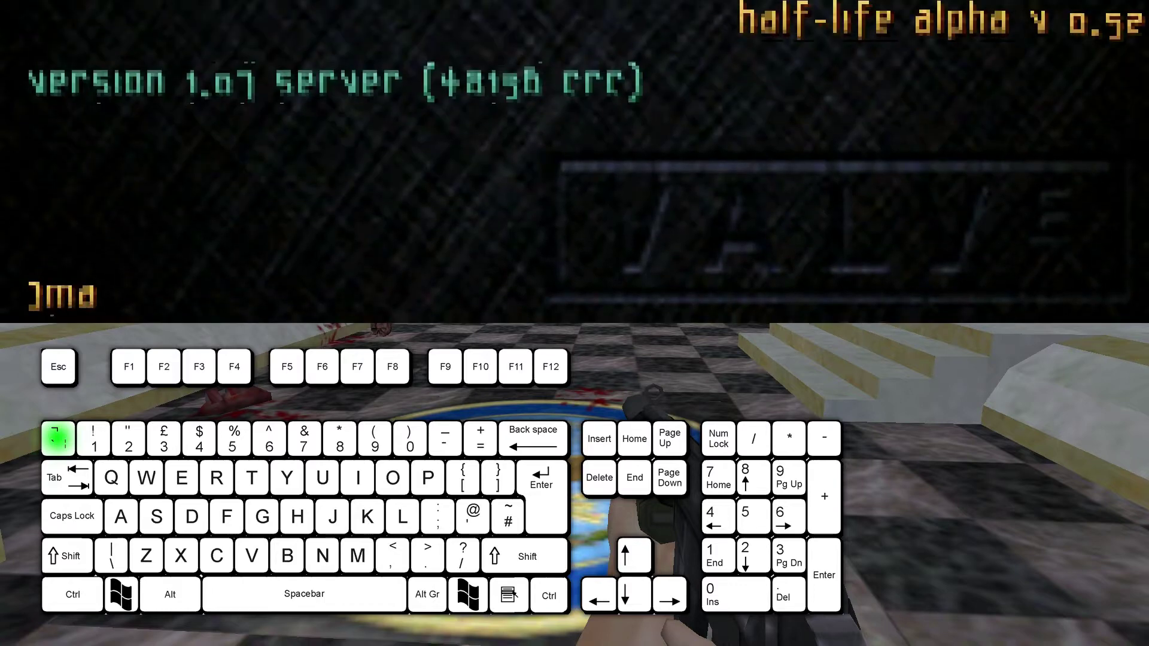
{"action": "type", "text": "p"}
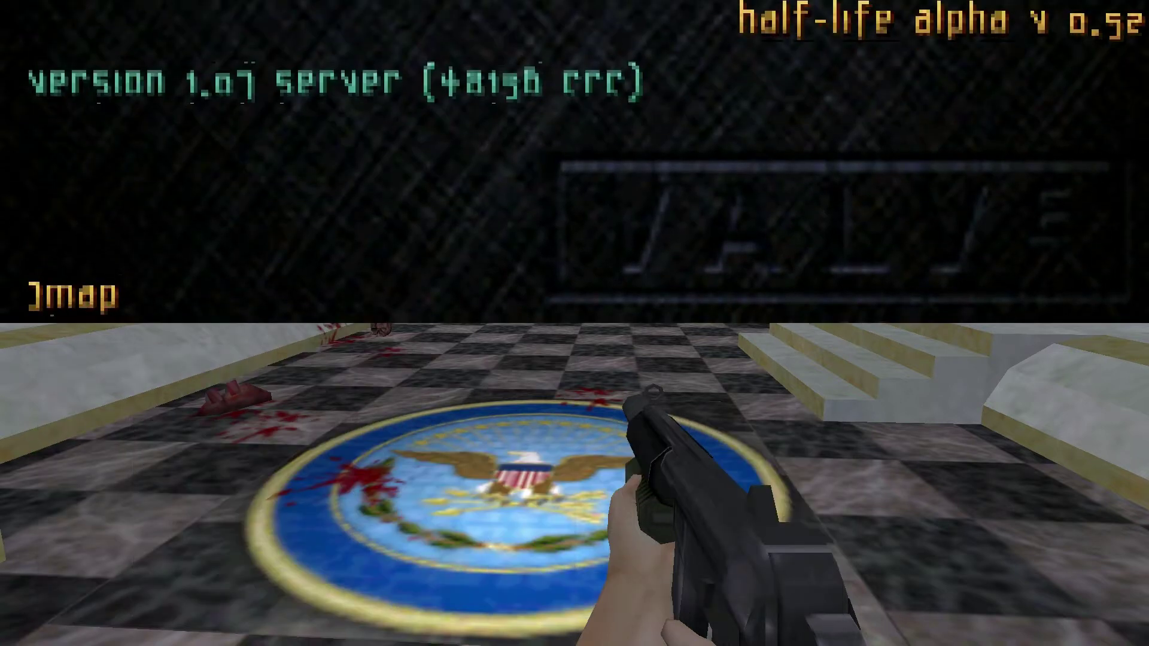
{"action": "type", "text": " c1a1"}
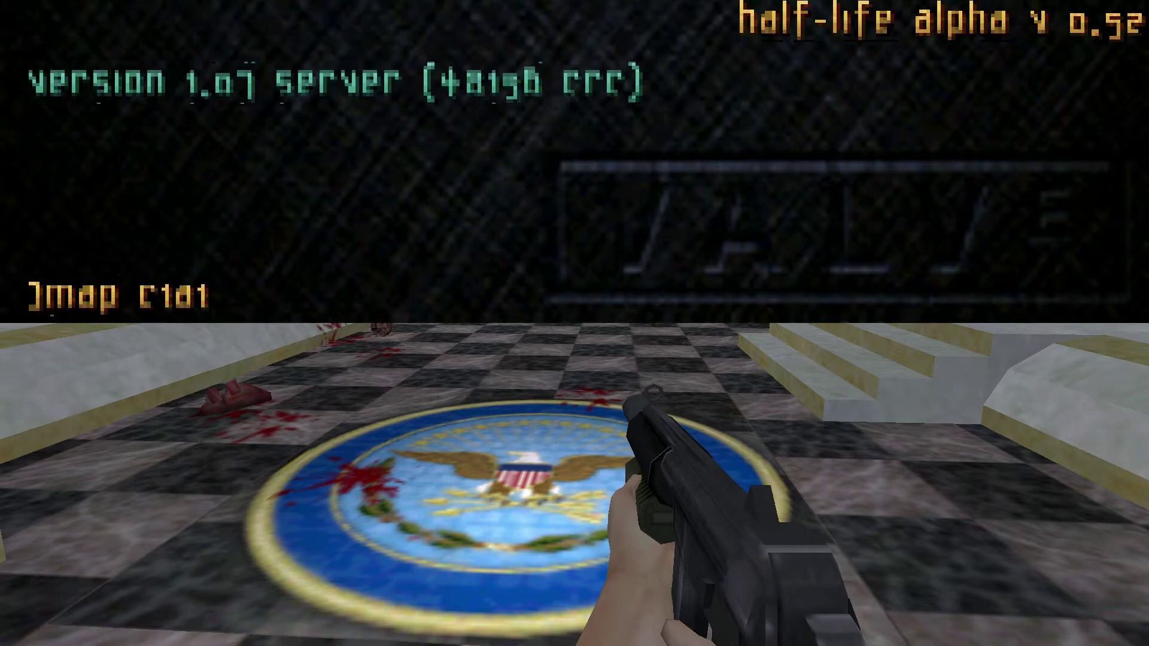
{"action": "key", "text": "Return"}
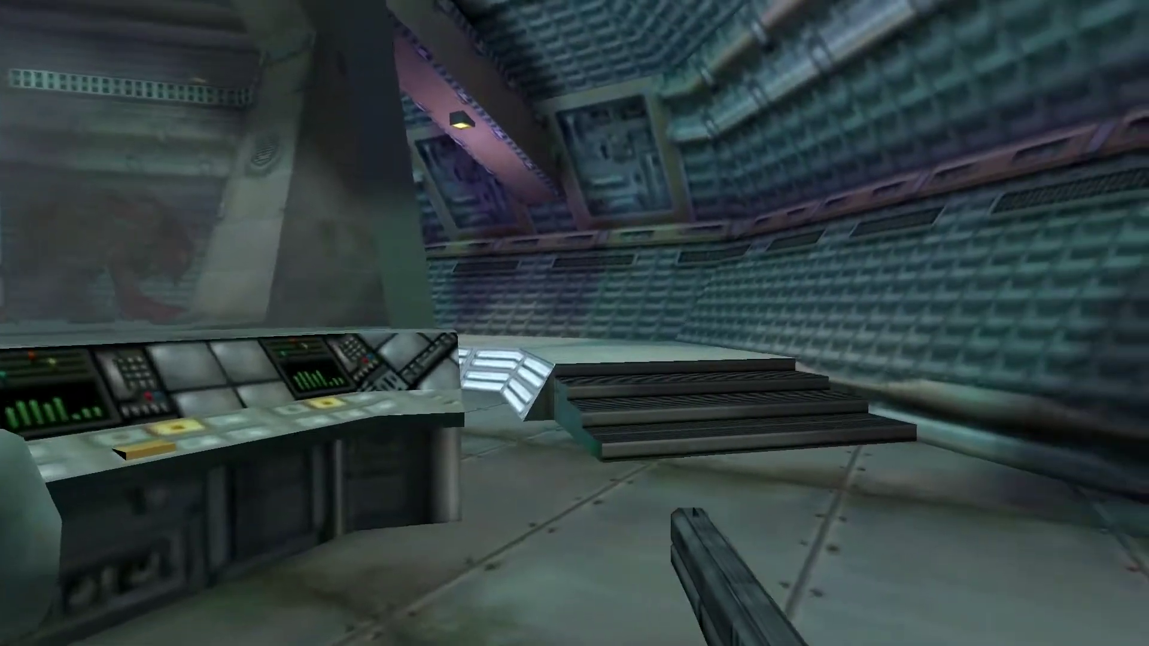
{"action": "key", "text": "s"}
{"action": "key", "text": "w"}
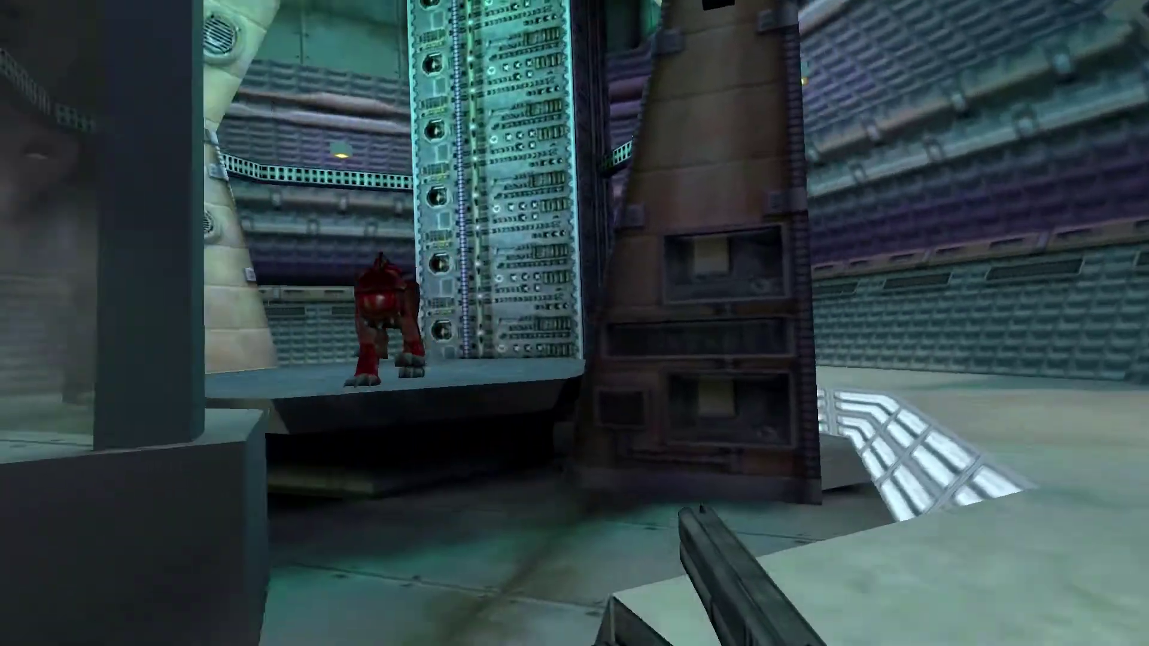
{"action": "key", "text": "w"}
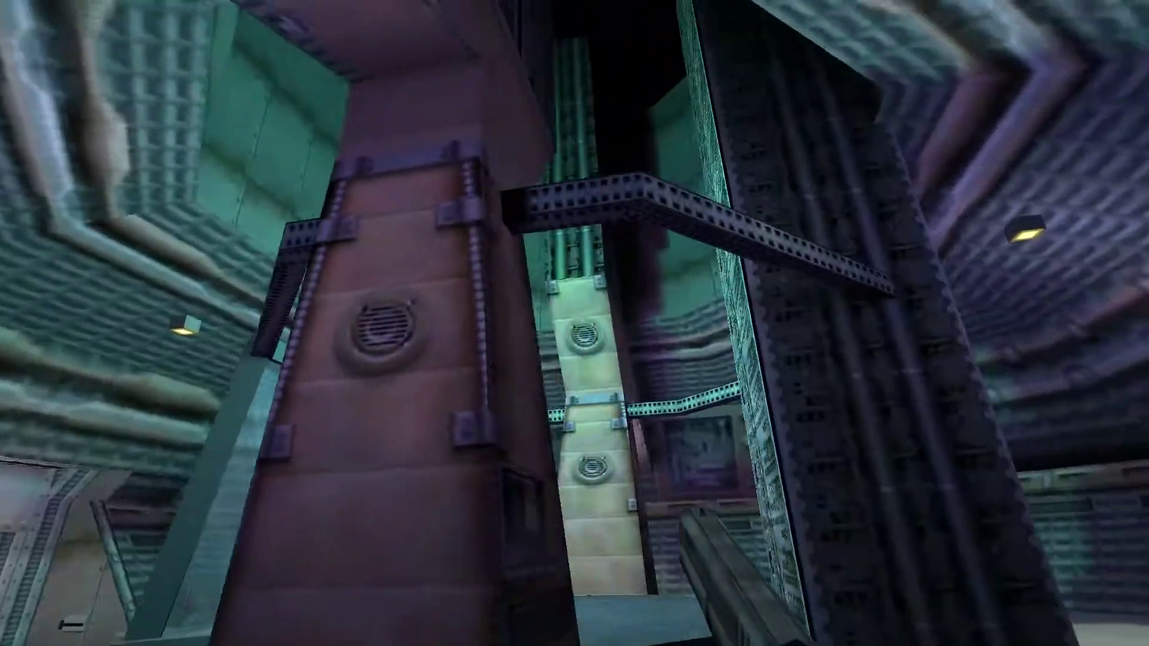
{"action": "key", "text": "d"}
{"action": "key", "text": "w"}
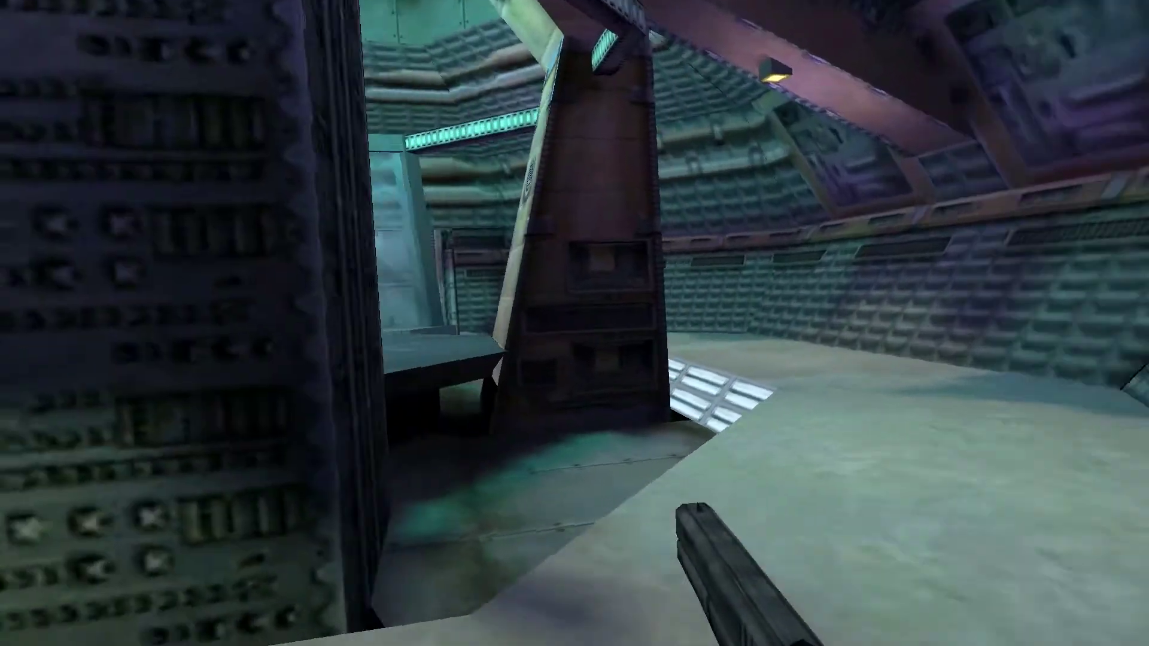
{"action": "key", "text": "w"}
{"action": "key", "text": "d"}
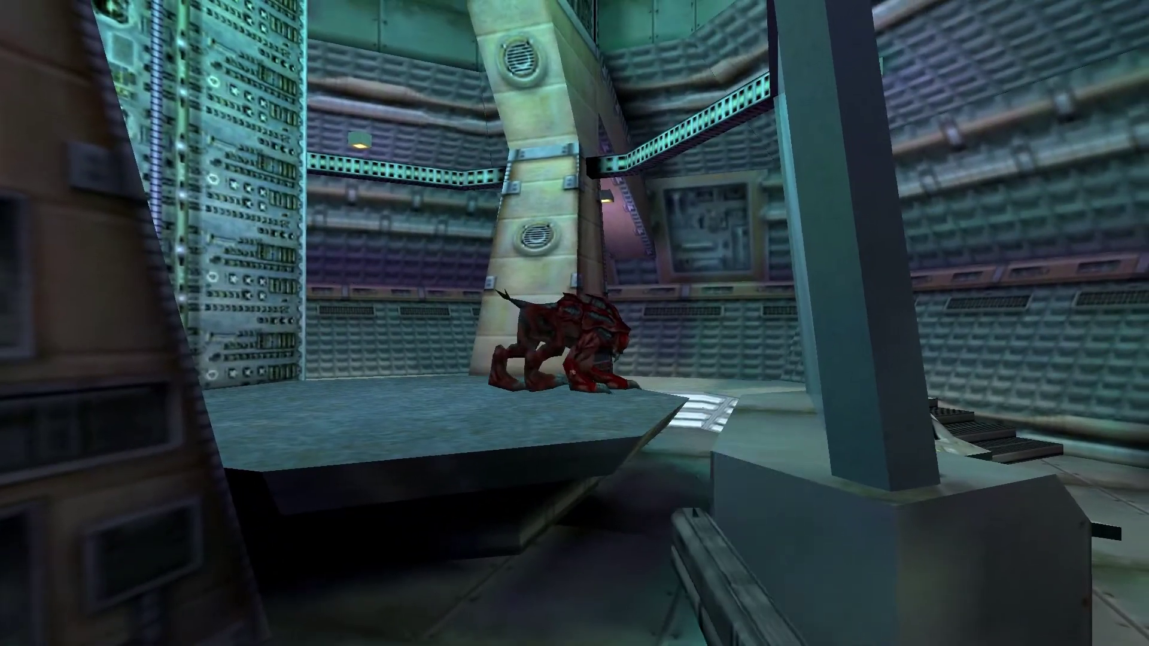
{"action": "key", "text": "w"}
{"action": "key", "text": "w"}
{"action": "key", "text": "d"}
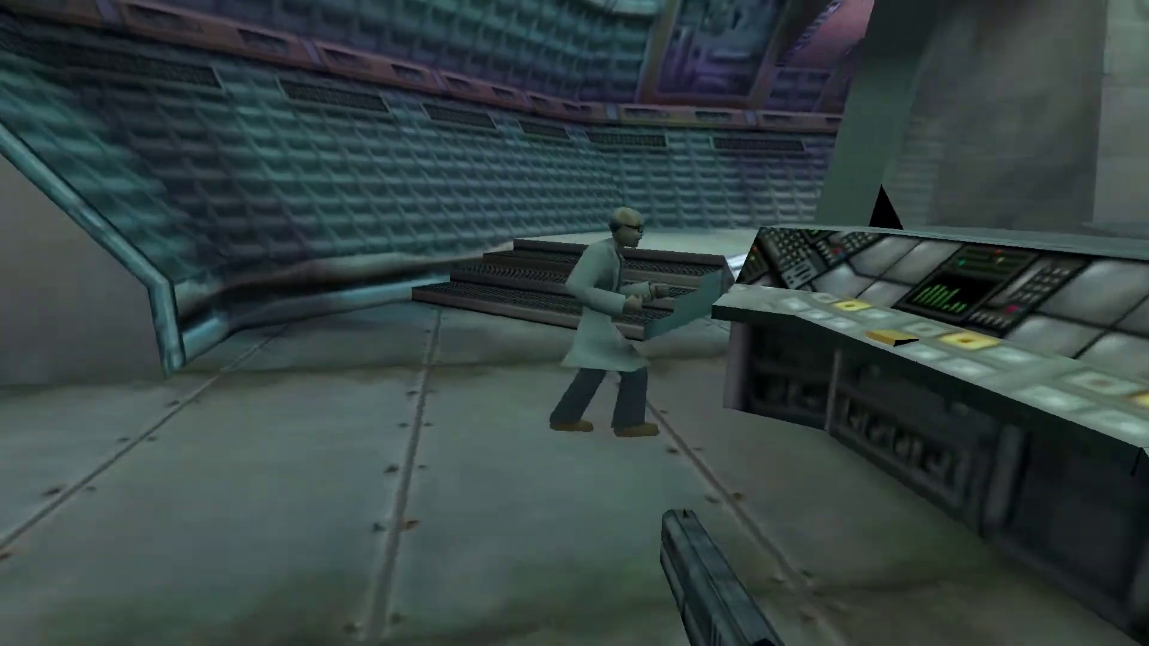
{"action": "key", "text": "w"}
{"action": "key", "text": "e"}
{"action": "key", "text": "w"}
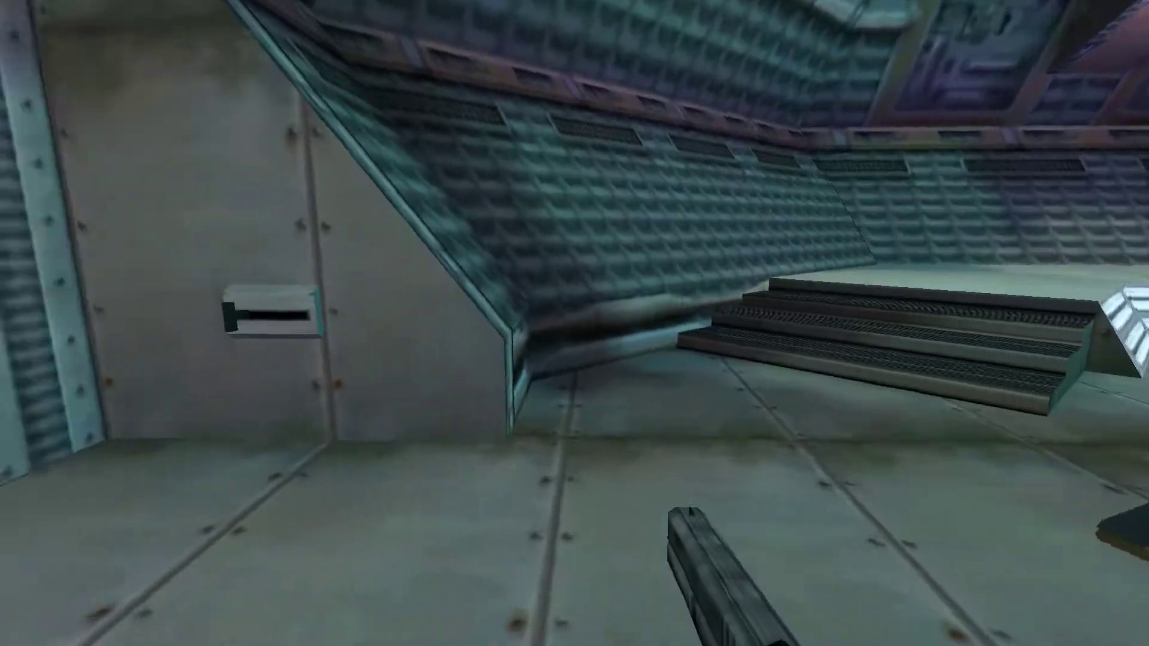
{"action": "key", "text": "w"}
{"action": "key", "text": "e"}
{"action": "key", "text": "s"}
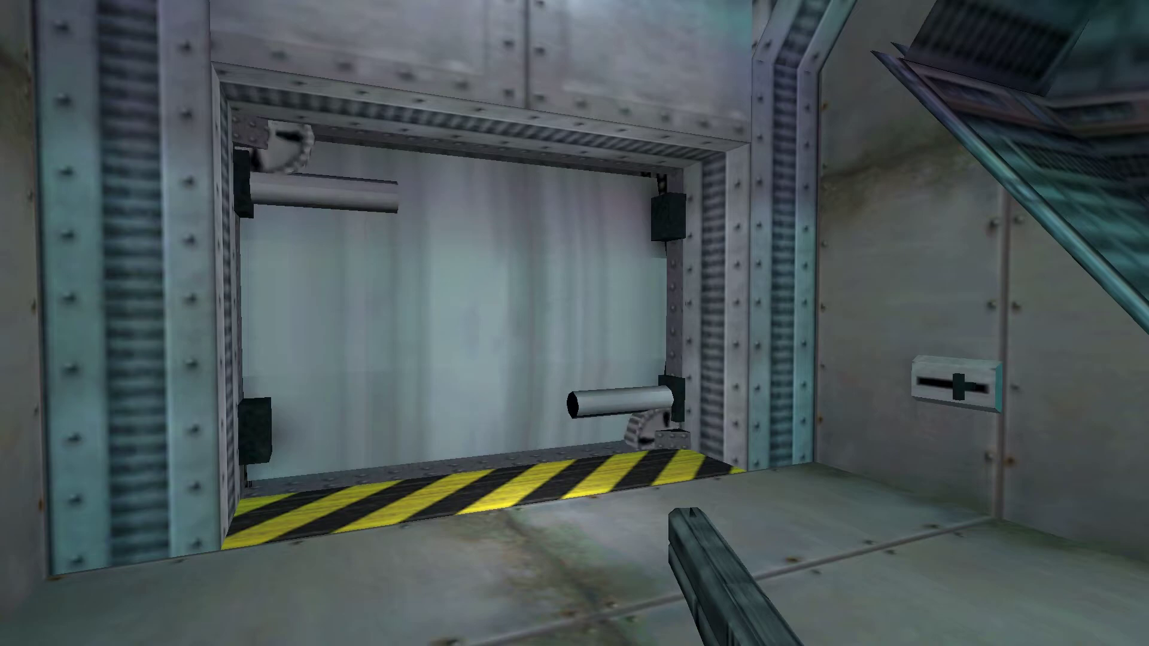
{"action": "key", "text": "3"}
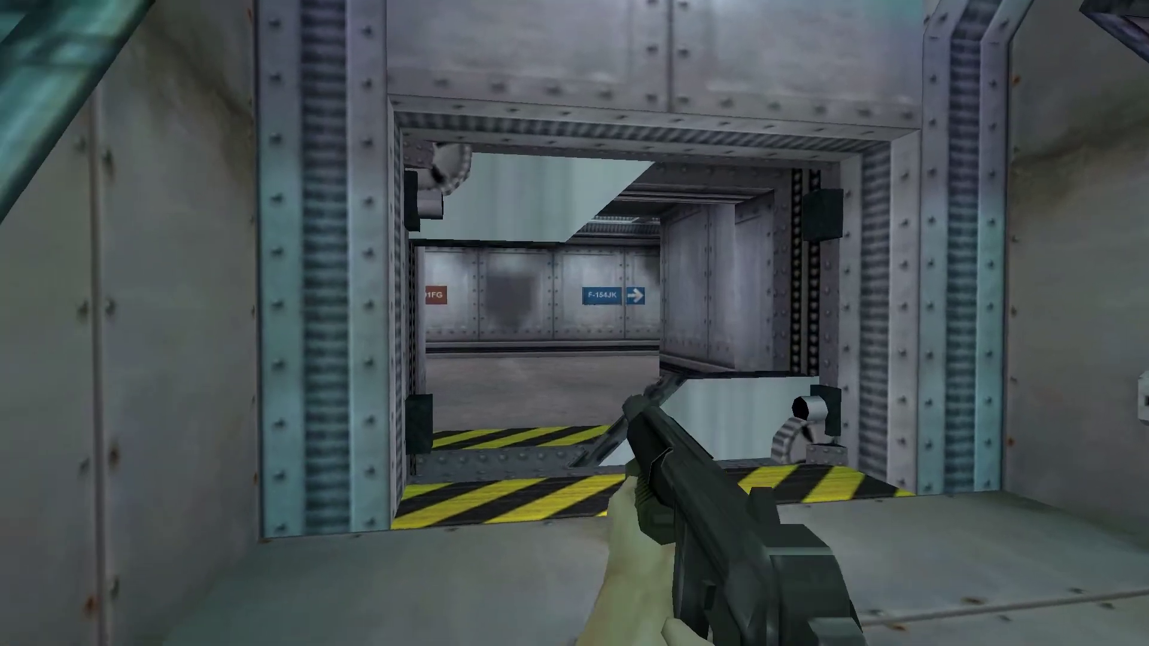
{"action": "key", "text": "w"}
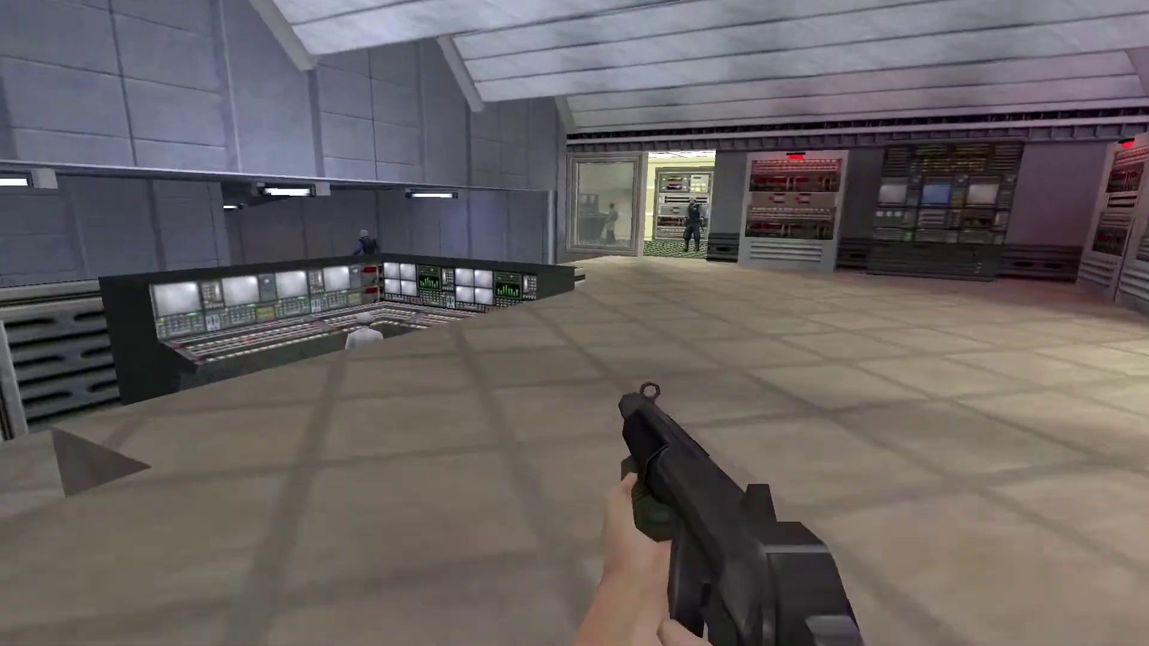
{"action": "key", "text": "w"}
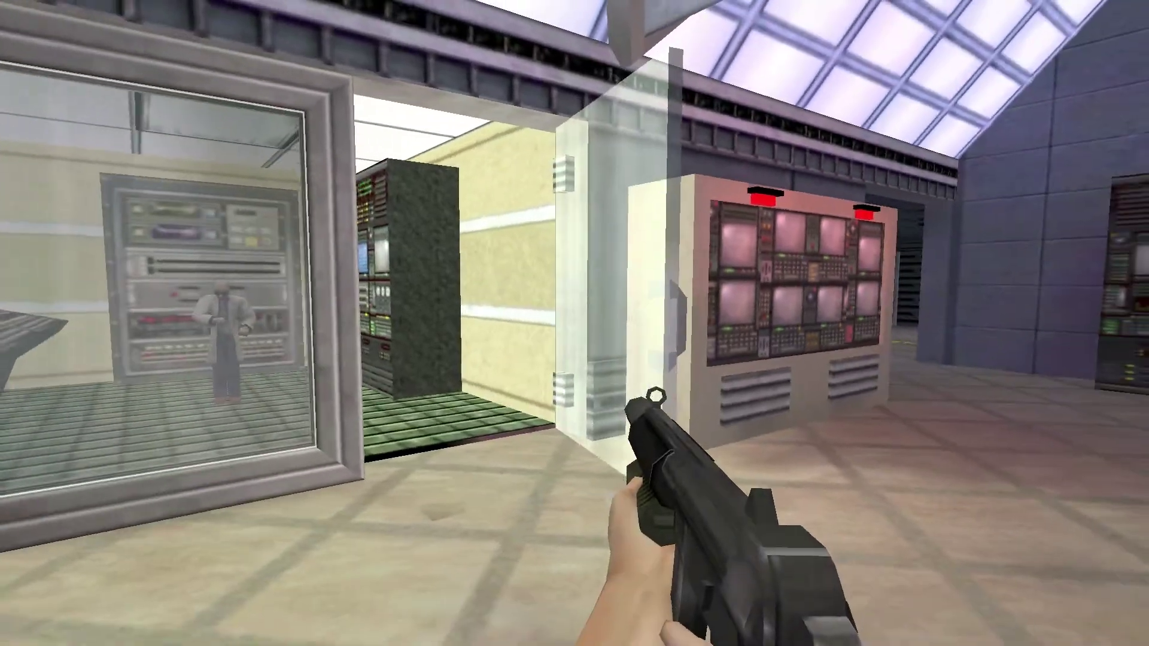
{"action": "key", "text": "Right"}
{"action": "key", "text": "w"}
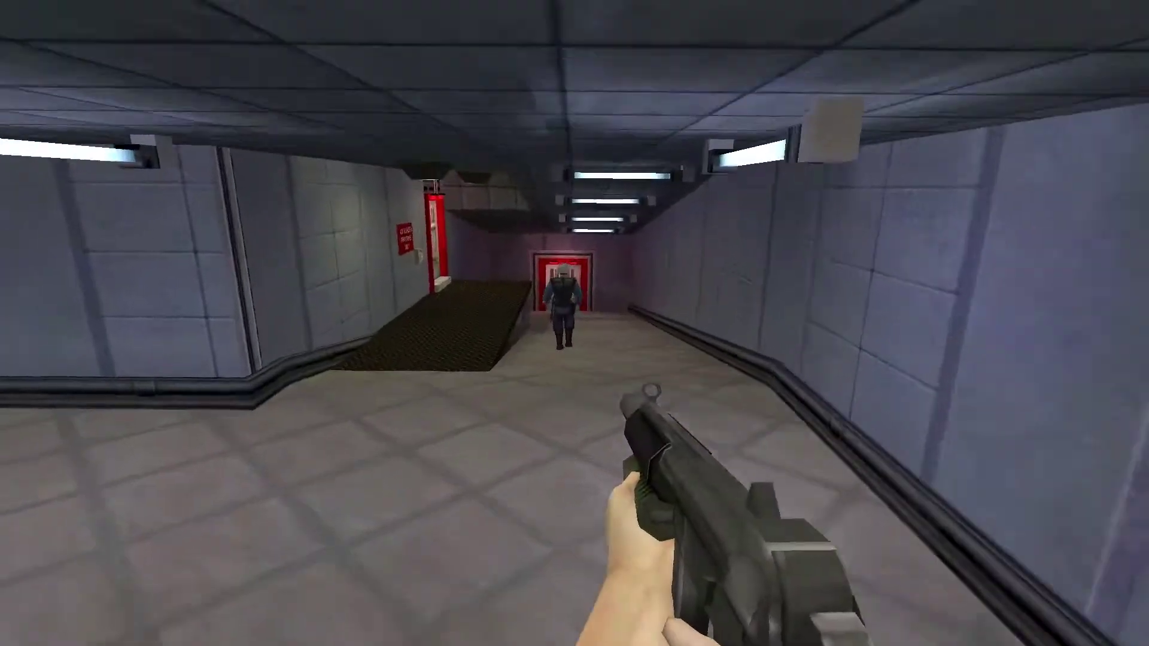
{"action": "key", "text": "w"}
{"action": "key", "text": "a"}
{"action": "key", "text": "Left"}
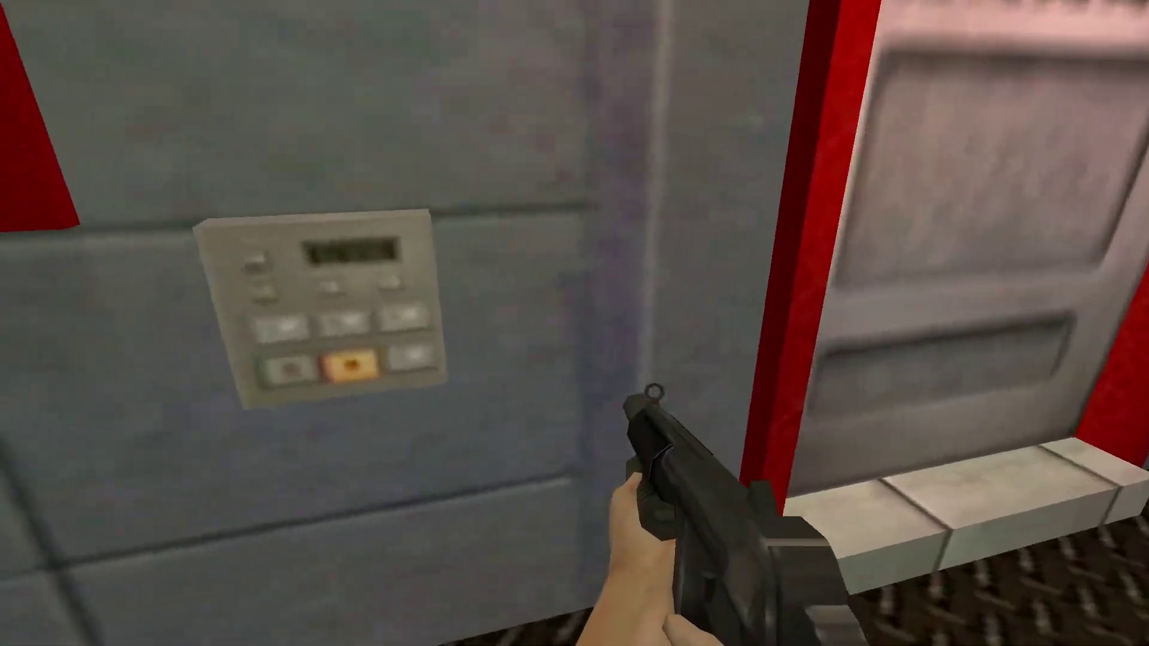
{"action": "key", "text": "e"}
{"action": "key", "text": "d"}
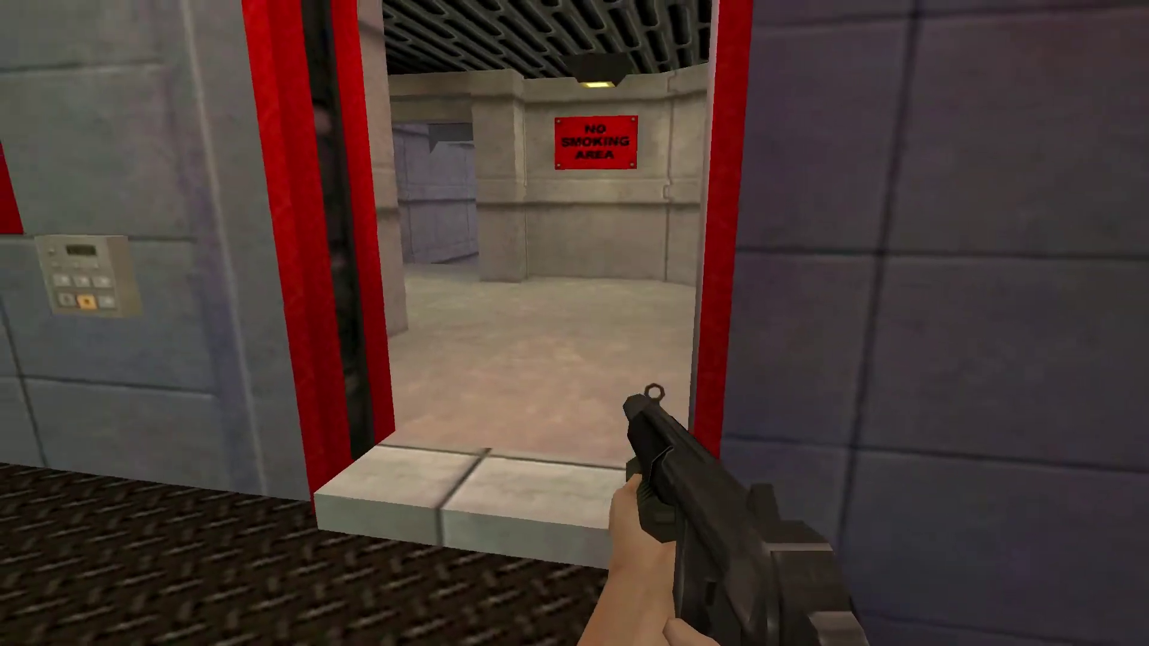
{"action": "key", "text": "w"}
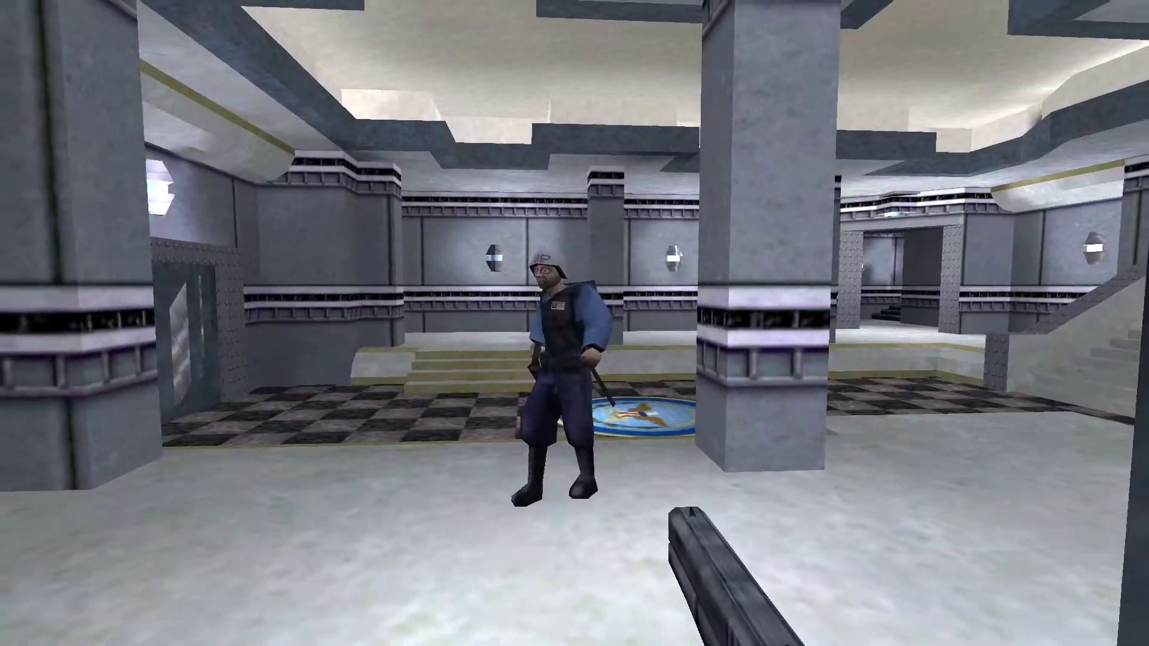
{"action": "key", "text": "w"}
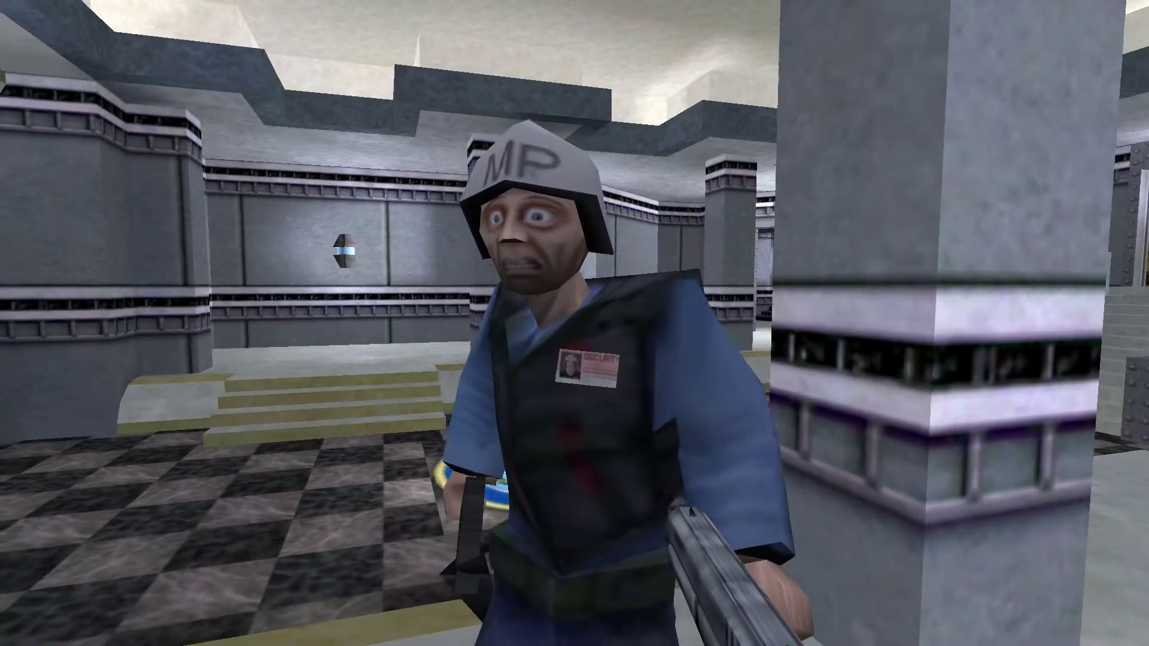
{"action": "key", "text": "a"}
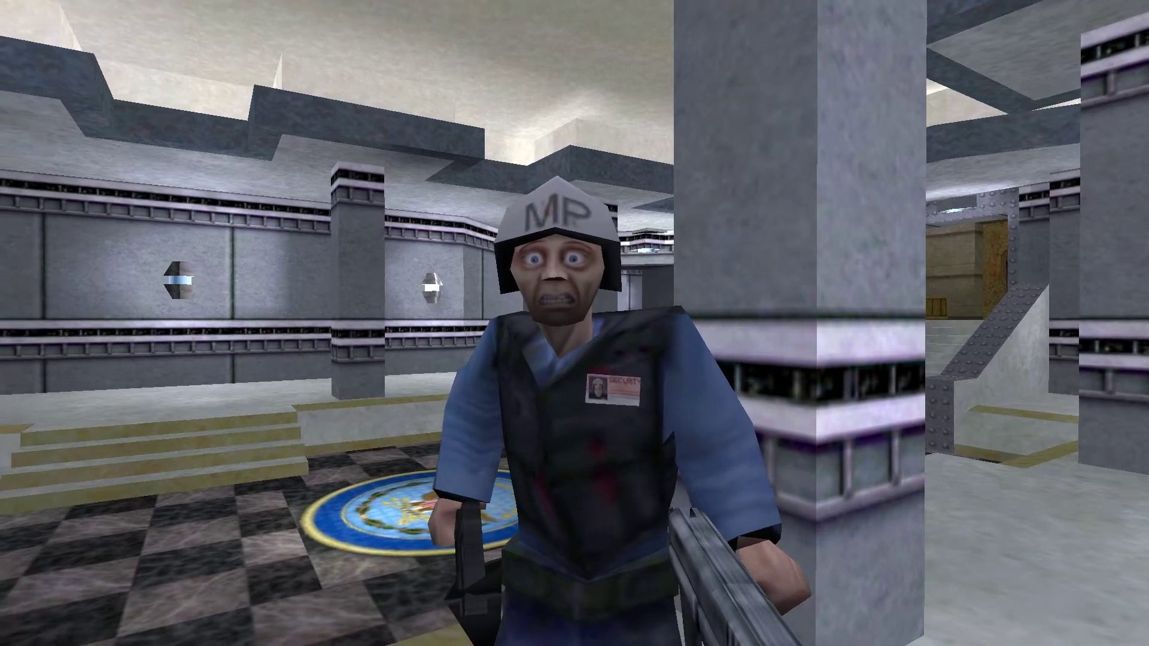
{"action": "key", "text": "s"}
{"action": "key", "text": "w"}
{"action": "left_click", "coordinate": [575, 323]}
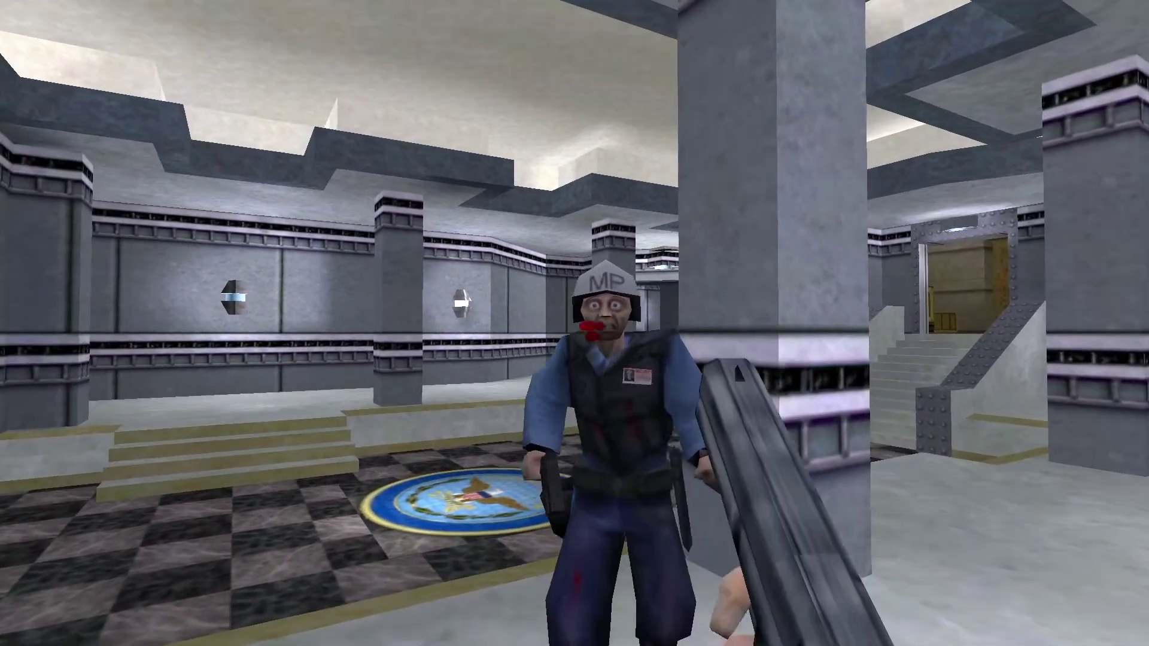
{"action": "key", "text": "2"}
{"action": "left_click", "coordinate": [575, 324]}
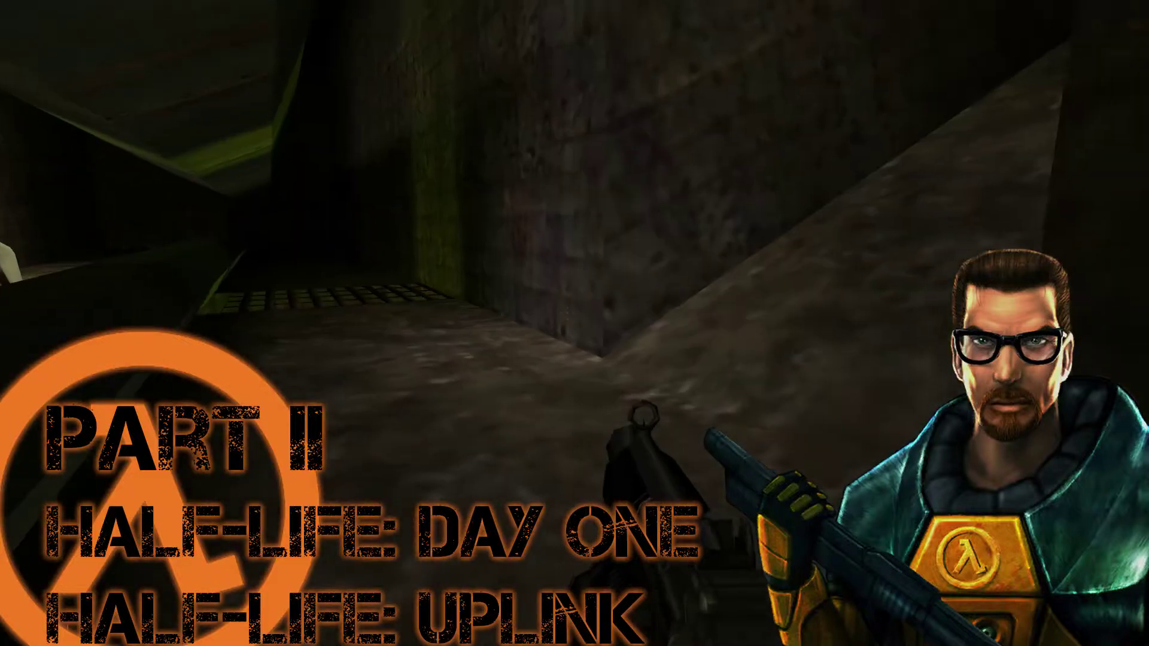
{"action": "key", "text": "w"}
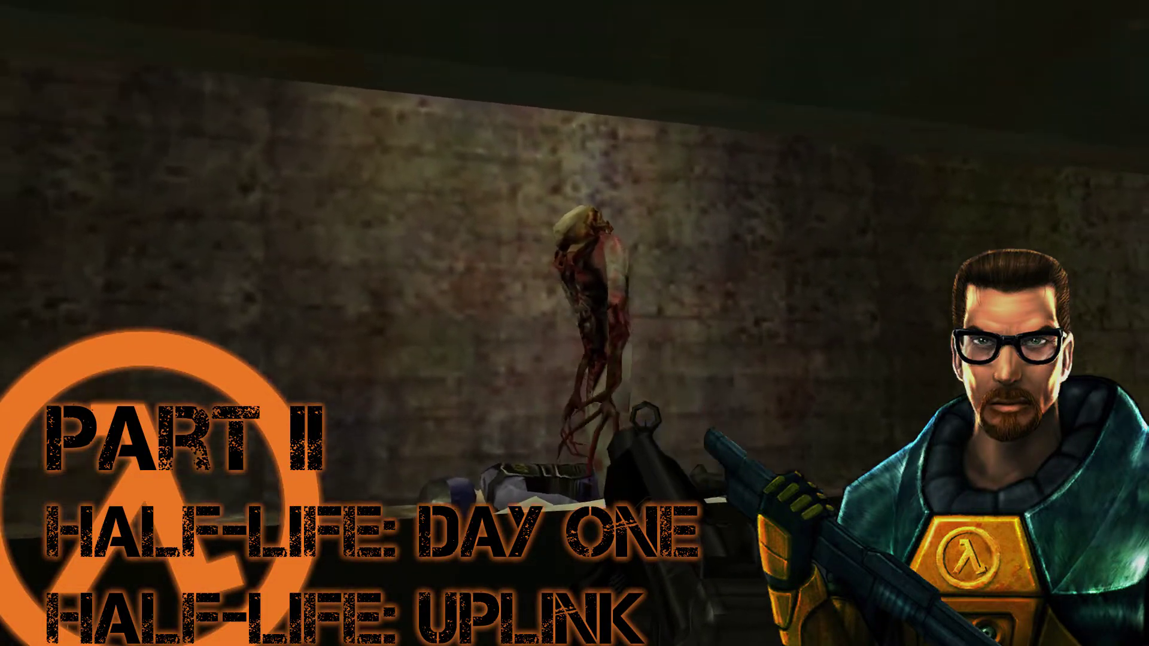
{"action": "left_click", "coordinate": [574, 323]}
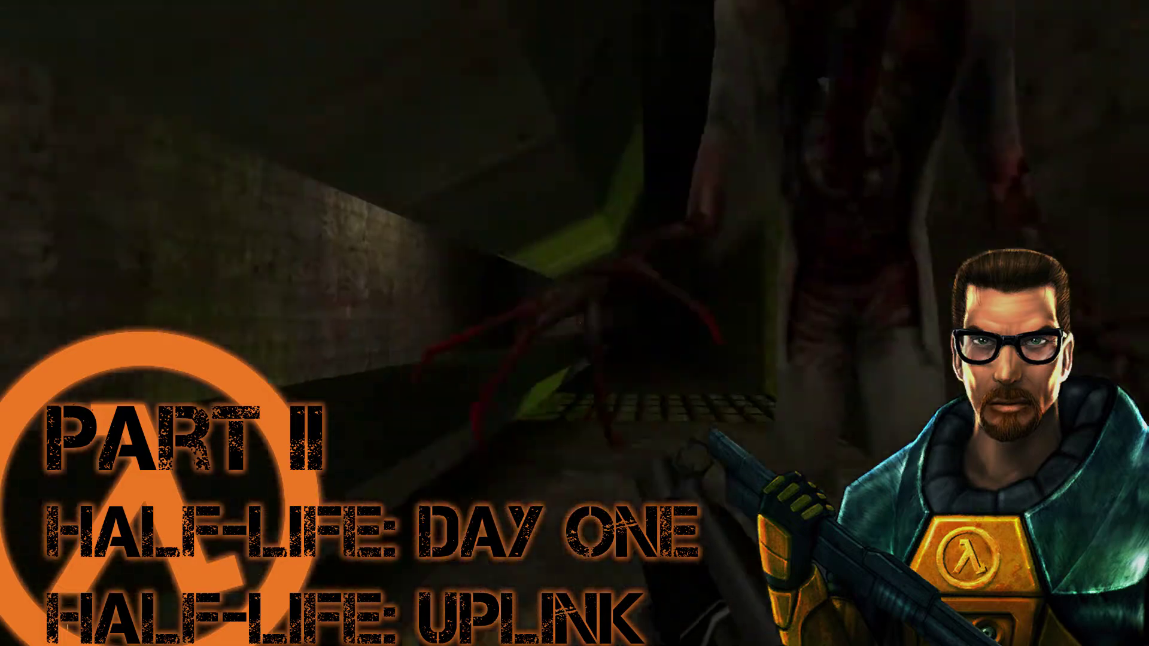
{"action": "left_click", "coordinate": [574, 323]}
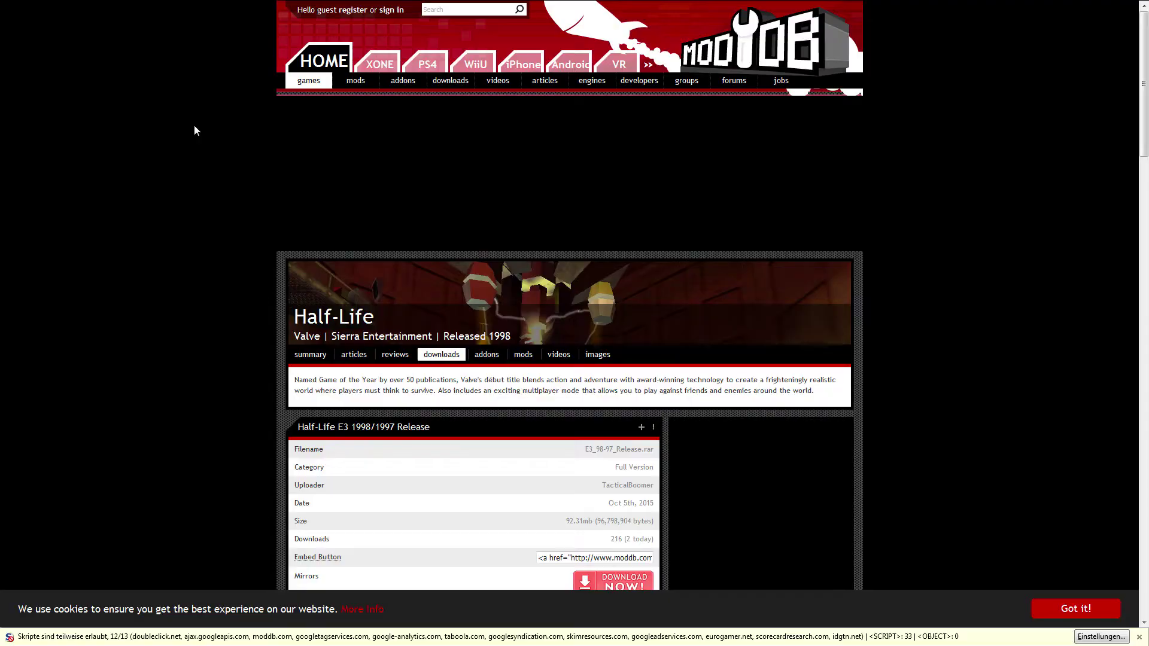
Switch to the browser and download the Half-Life E3 1998/1997 Release archive from its ModDB page.
{"action": "scroll", "coordinate": [194, 124], "scroll_direction": "down", "scroll_amount": 3}
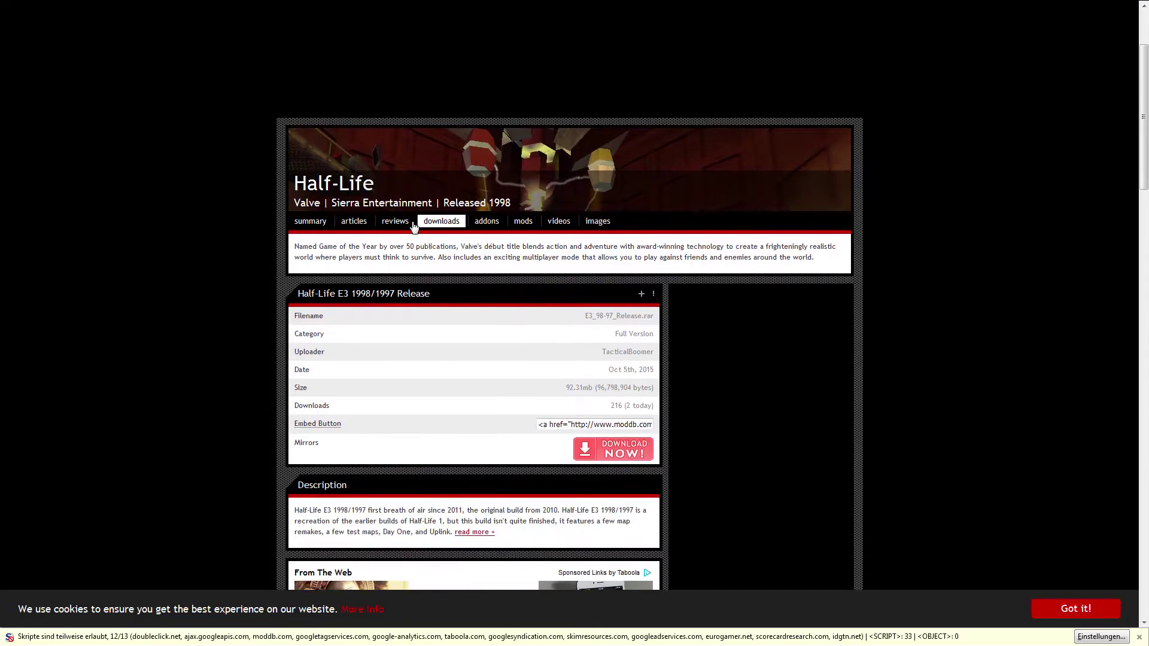
{"action": "left_click", "coordinate": [628, 456]}
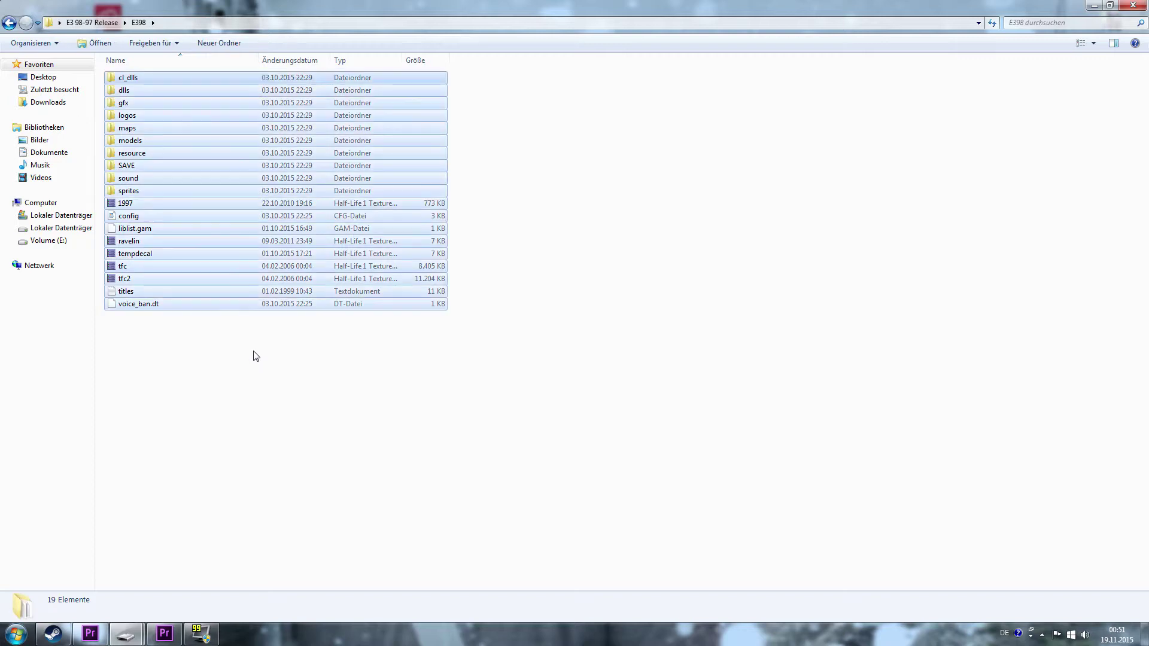
Copy everything in the E398 folder except the models folder and switch to the open common folder window.
{"action": "left_click", "coordinate": [152, 141], "text": "ctrl"}
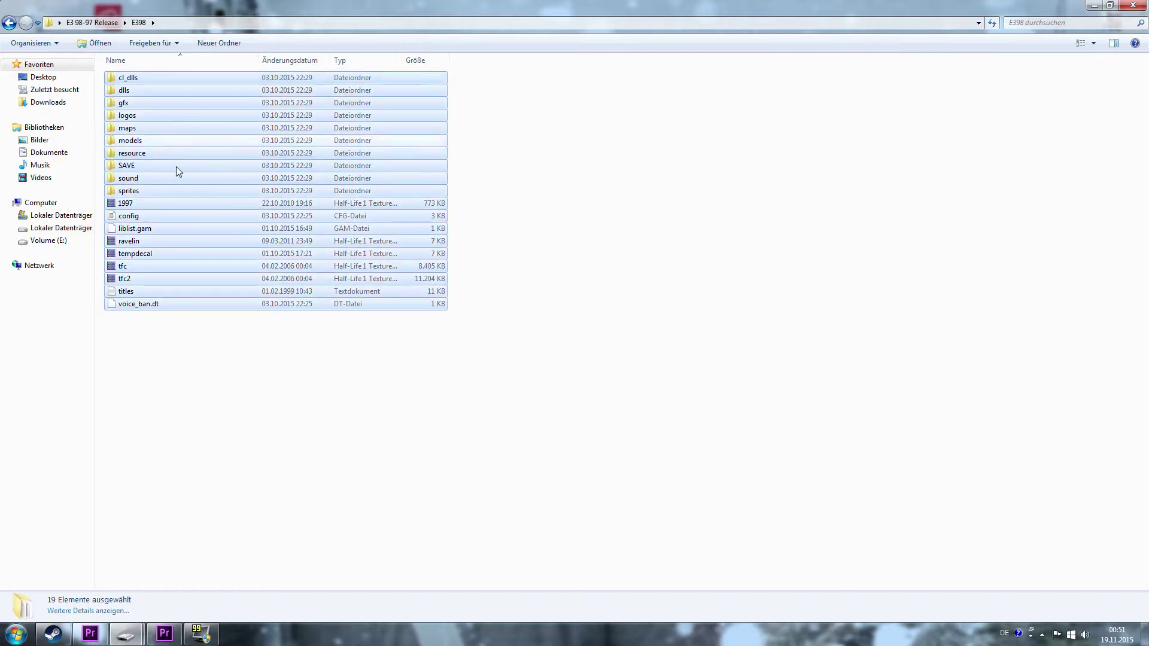
{"action": "right_click", "coordinate": [204, 305]}
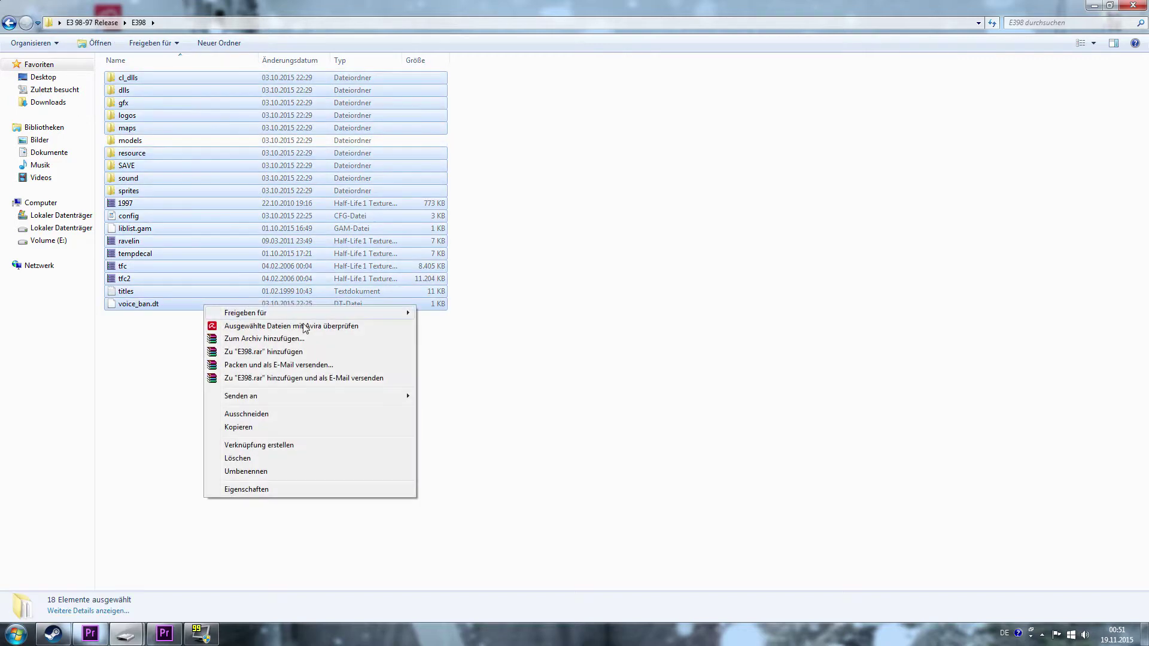
{"action": "left_click", "coordinate": [239, 427]}
{"action": "left_click", "coordinate": [121, 634]}
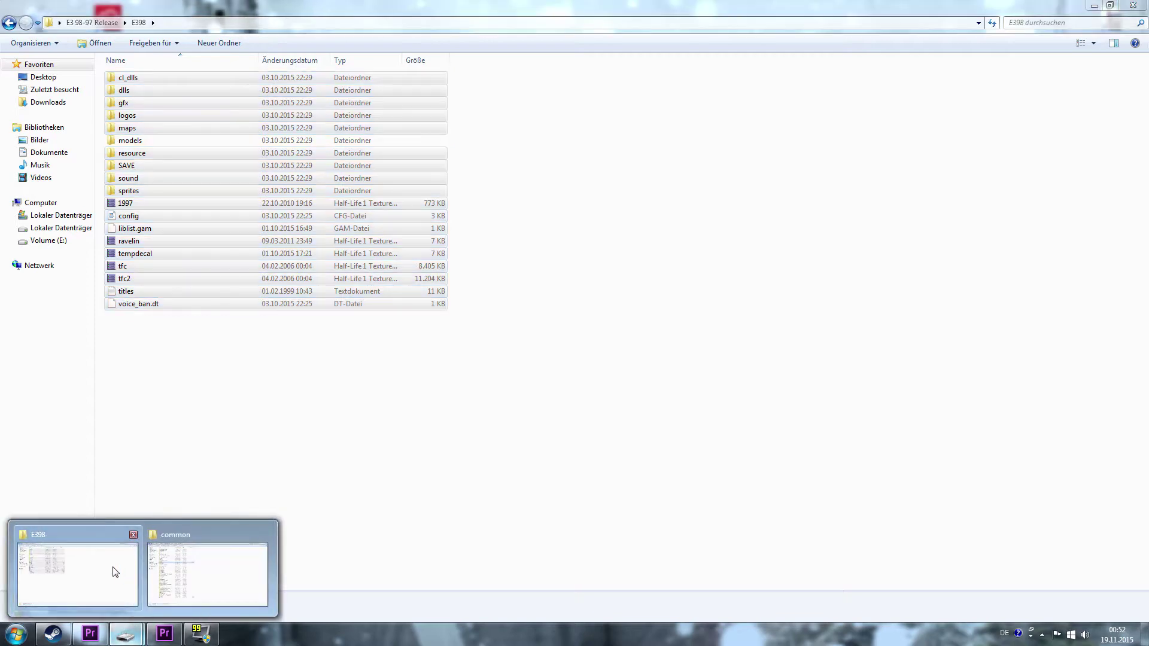
{"action": "left_click", "coordinate": [242, 576]}
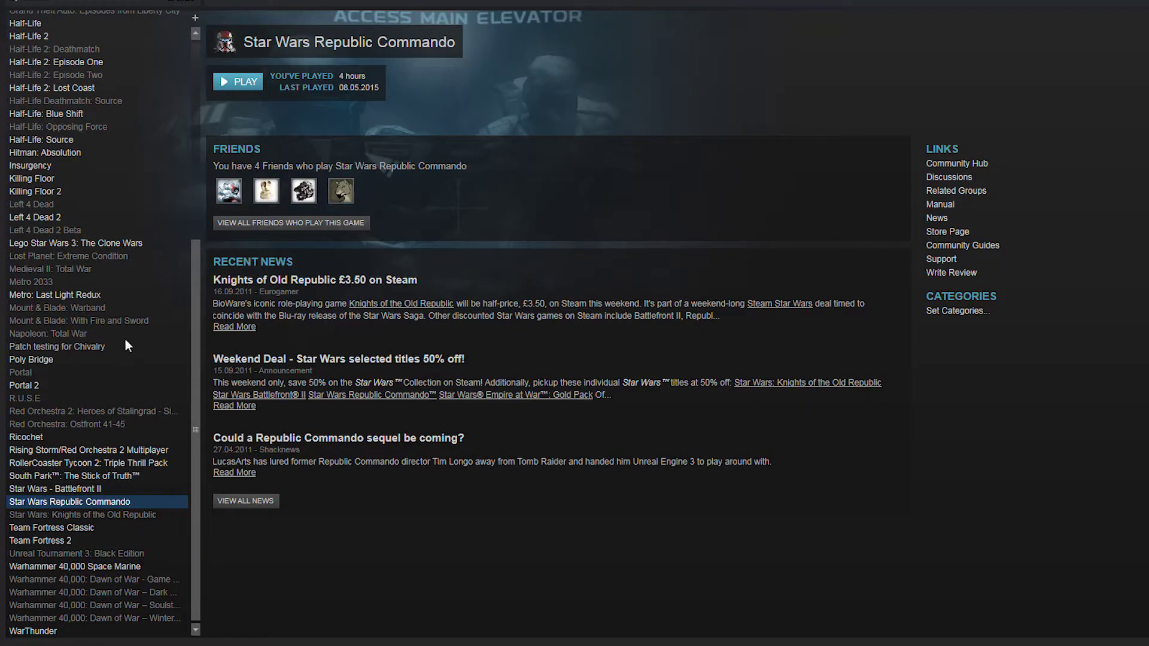
Find Half-Life in the Steam game library and launch it.
{"action": "scroll", "coordinate": [125, 345], "scroll_direction": "up", "scroll_amount": 5}
{"action": "left_click", "coordinate": [46, 231]}
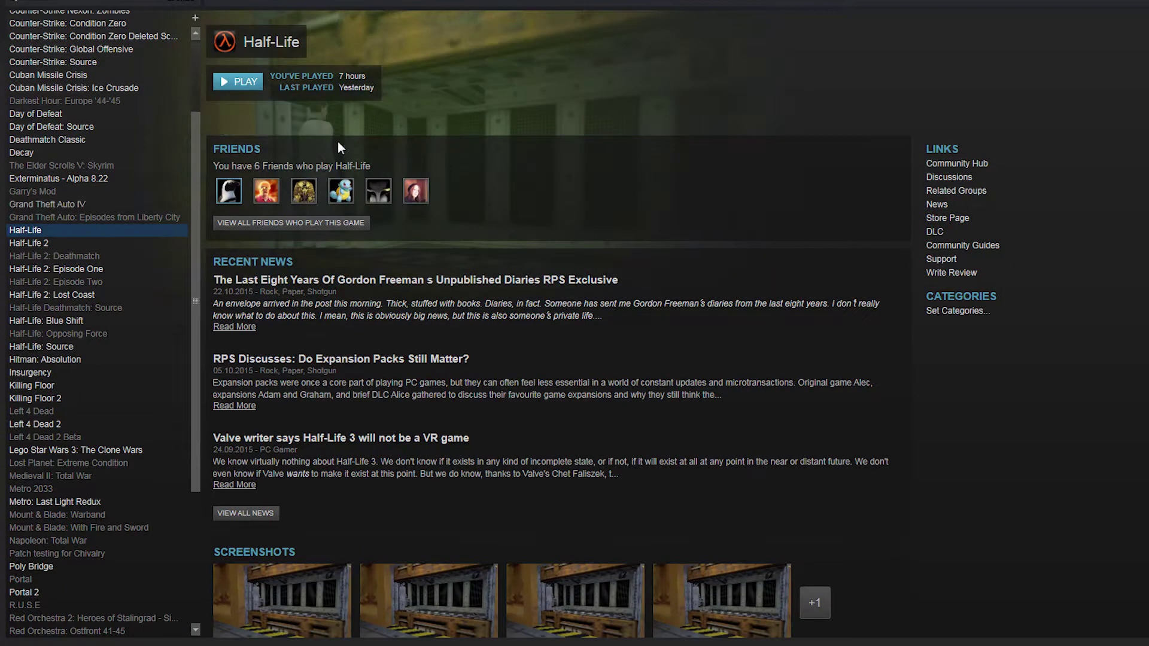
{"action": "left_click", "coordinate": [235, 82]}
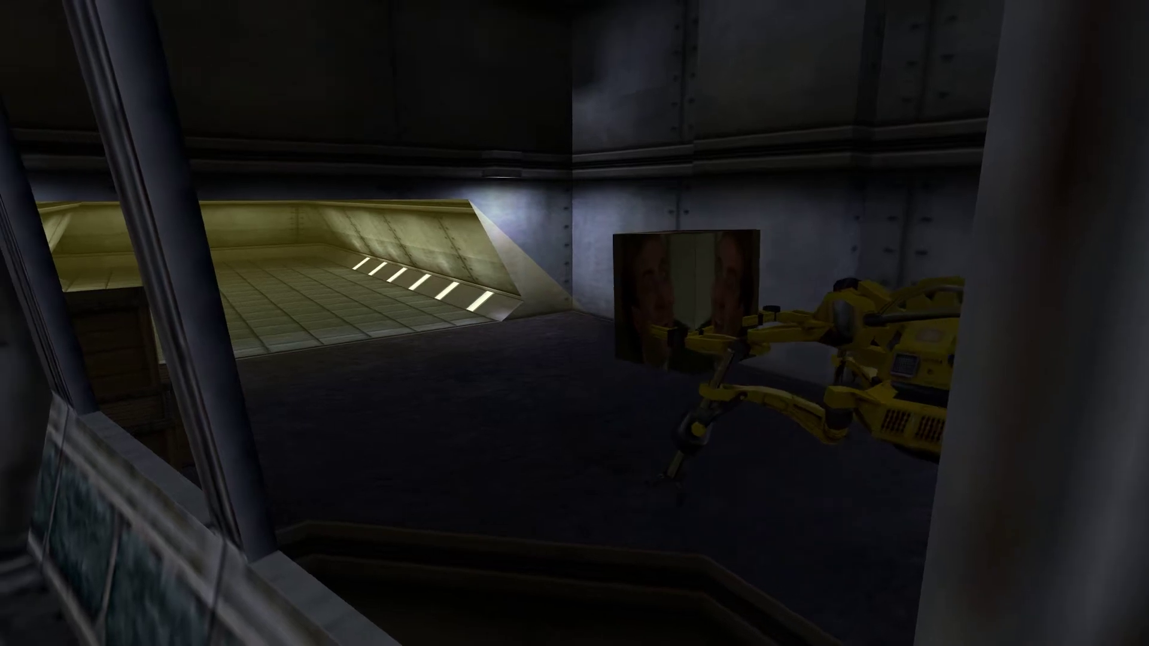
{"action": "key", "text": "w"}
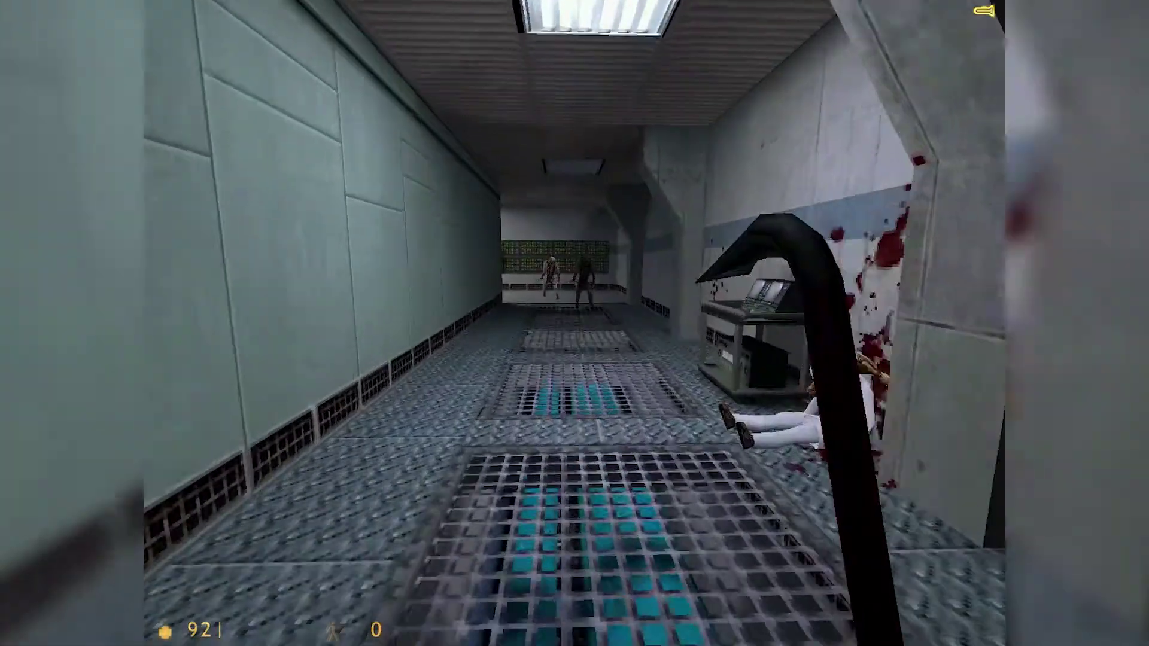
{"action": "key", "text": "w"}
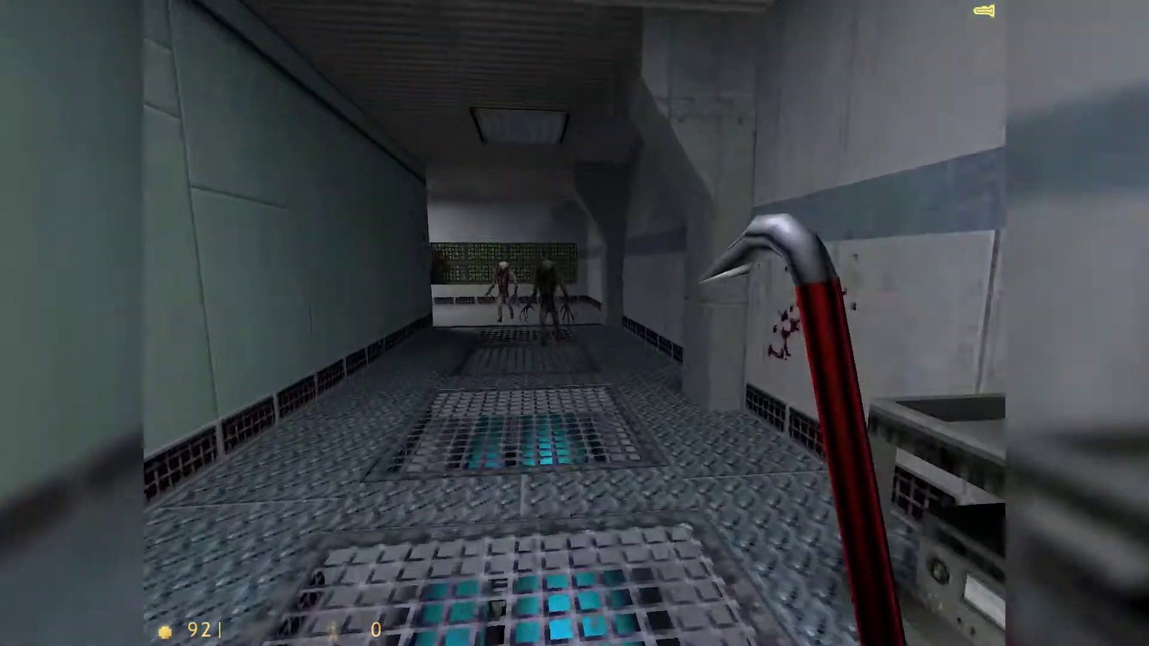
{"action": "left_click", "coordinate": [574, 323]}
{"action": "key", "text": "s"}
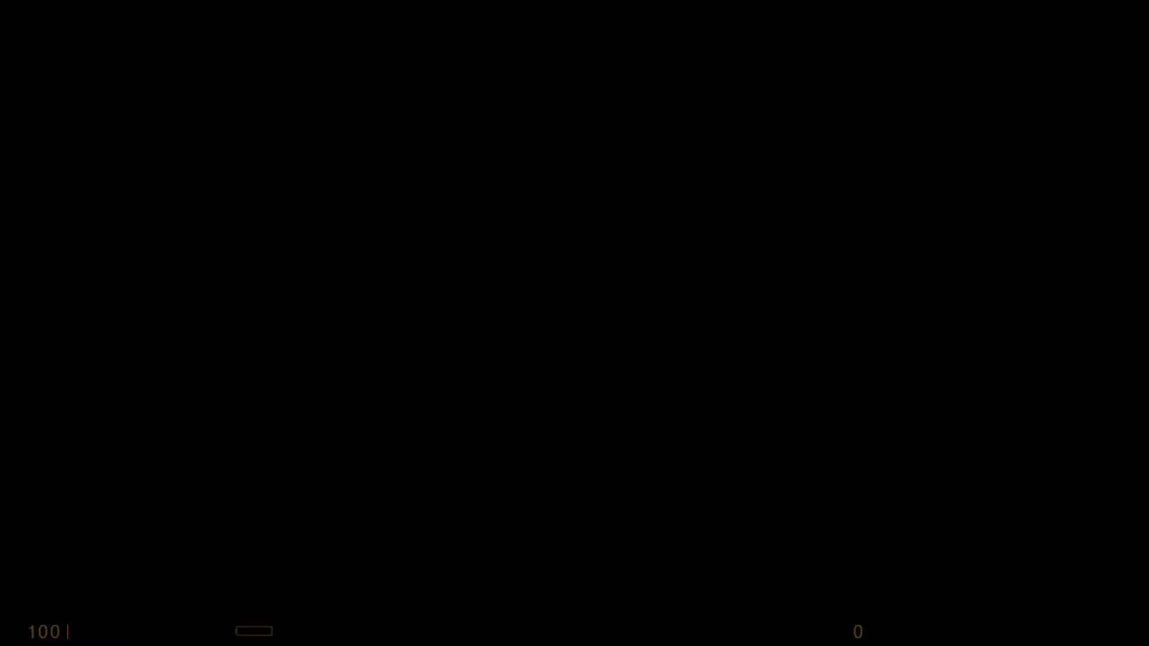
{"action": "key", "text": "w"}
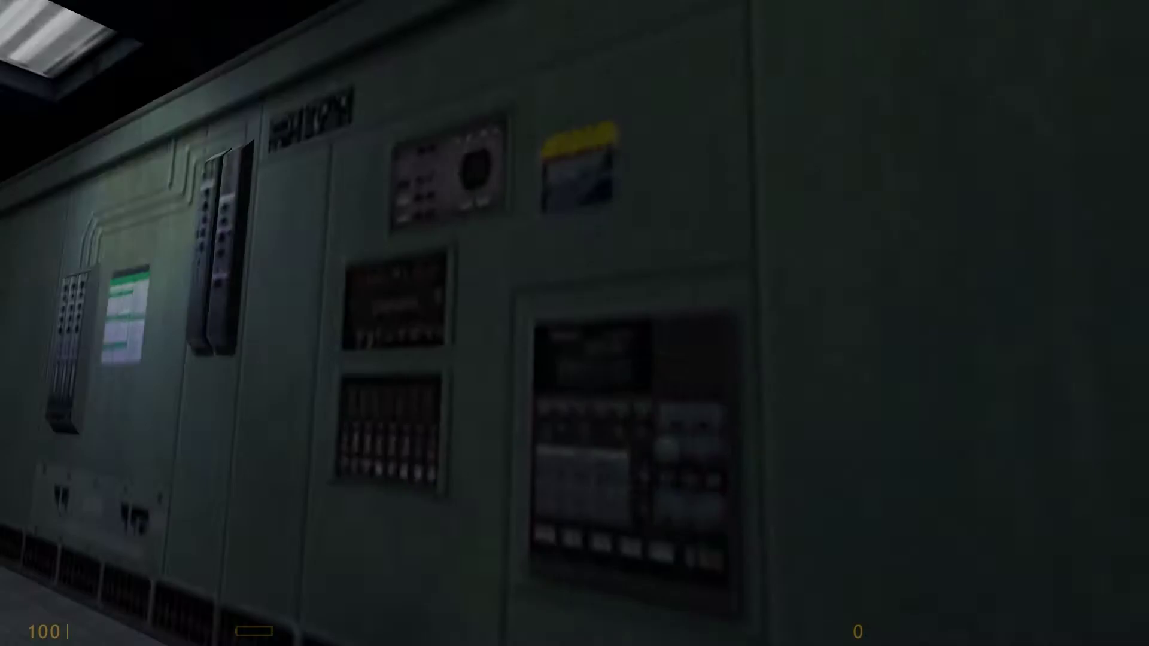
{"action": "key", "text": "w"}
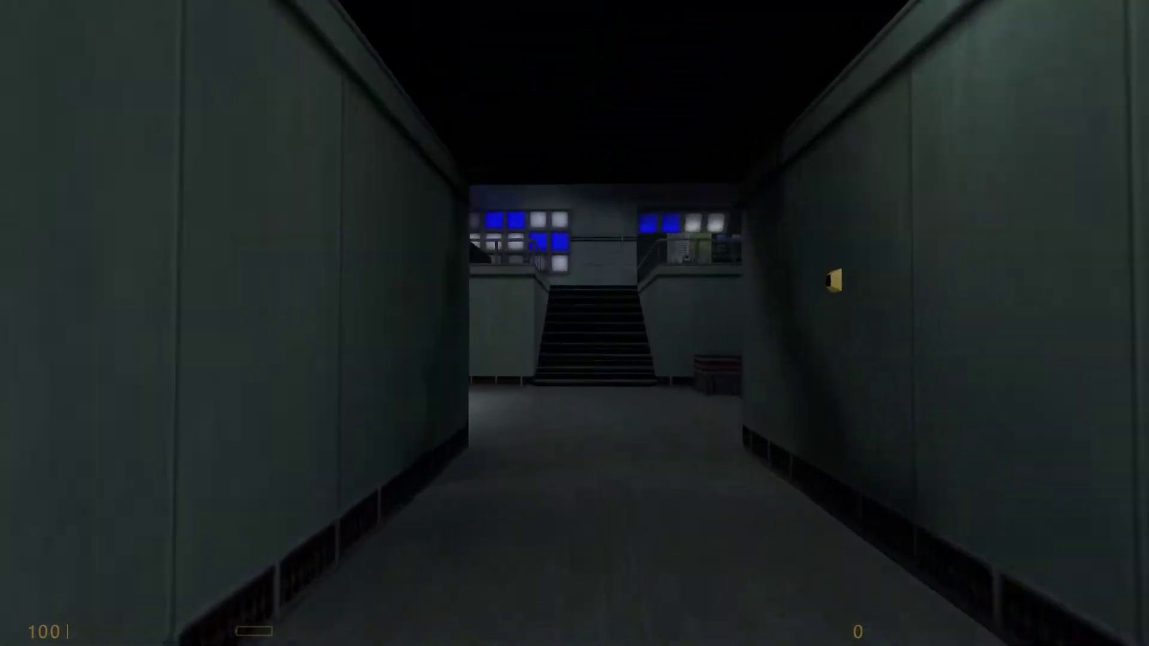
{"action": "key", "text": "w"}
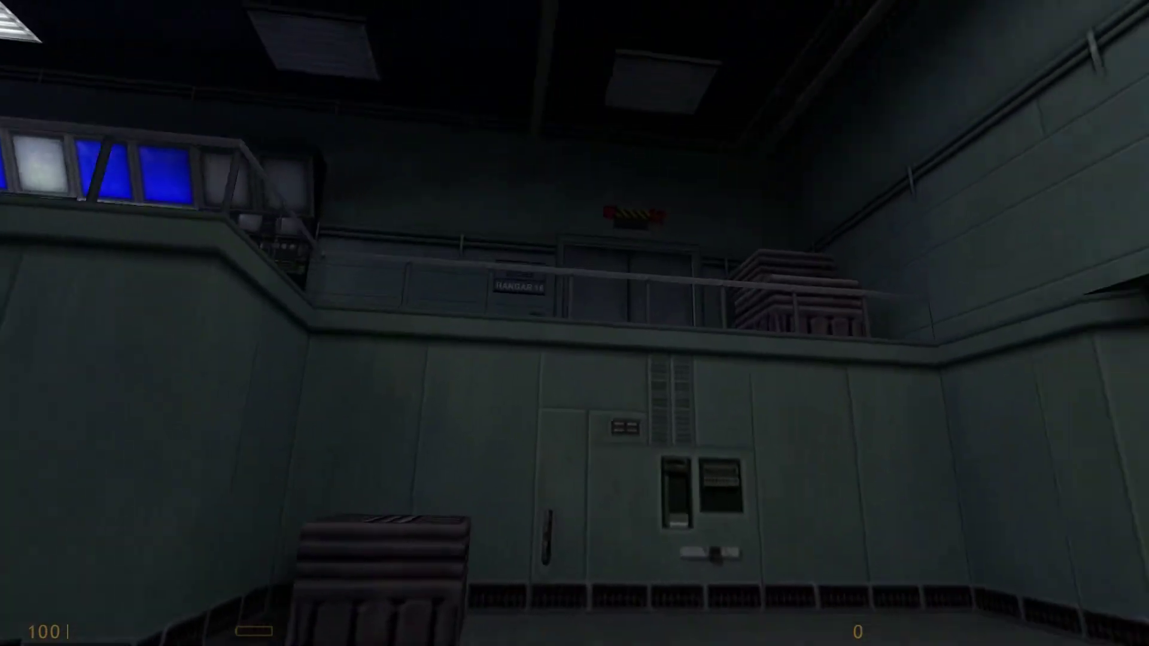
{"action": "key", "text": "w"}
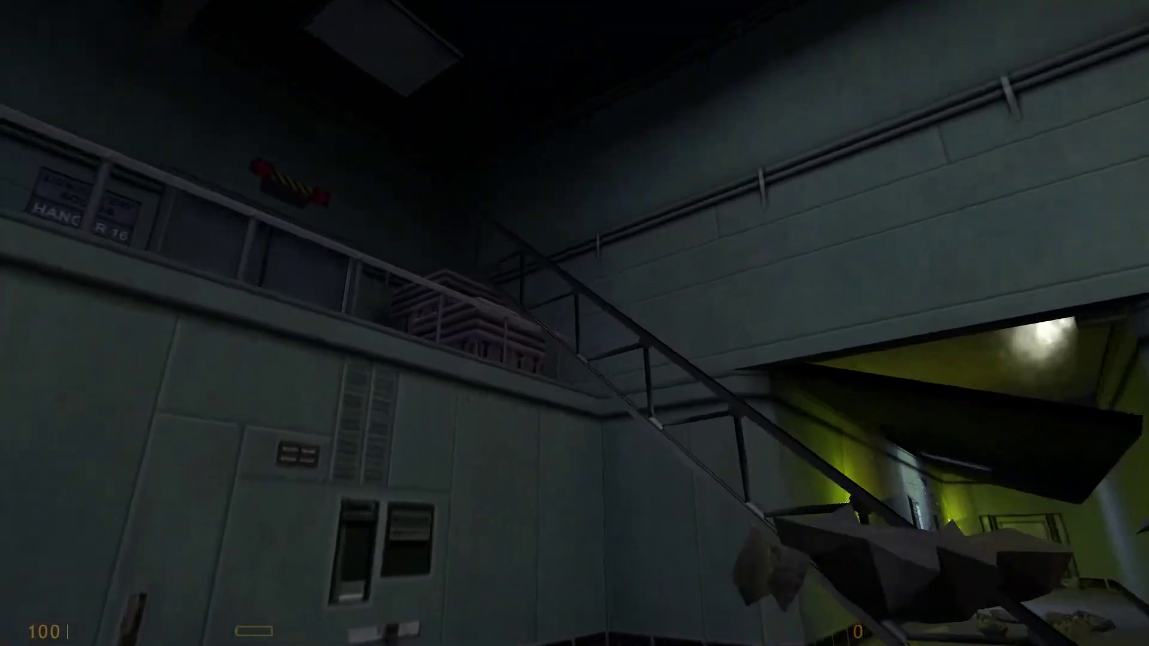
{"action": "key", "text": "w"}
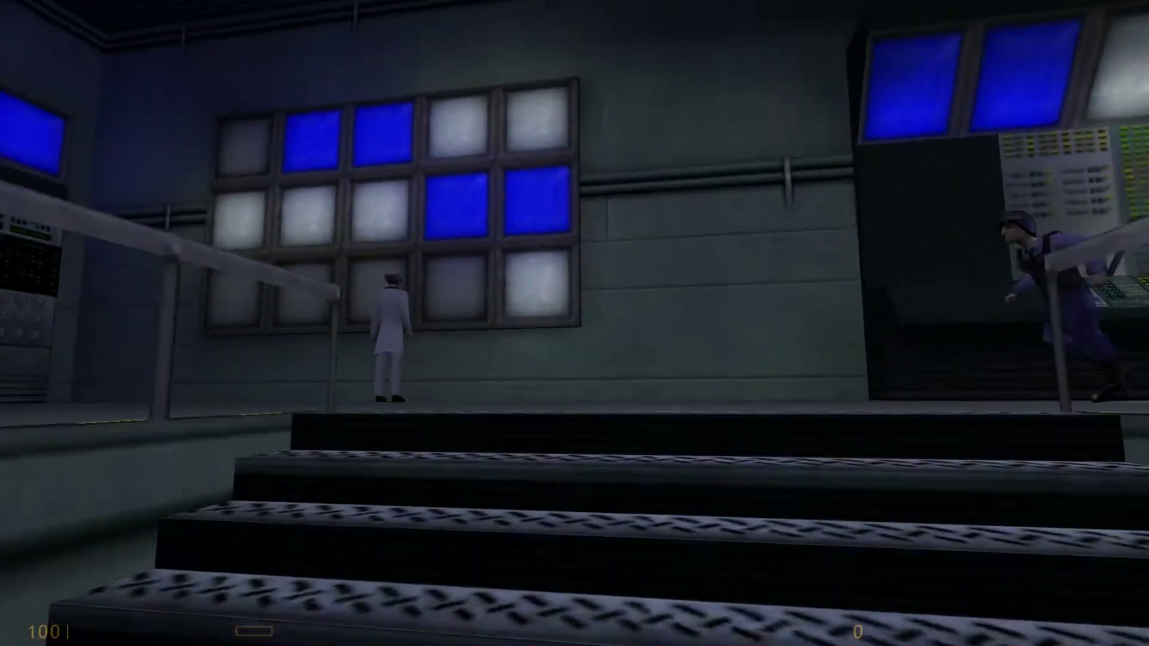
{"action": "key", "text": "w"}
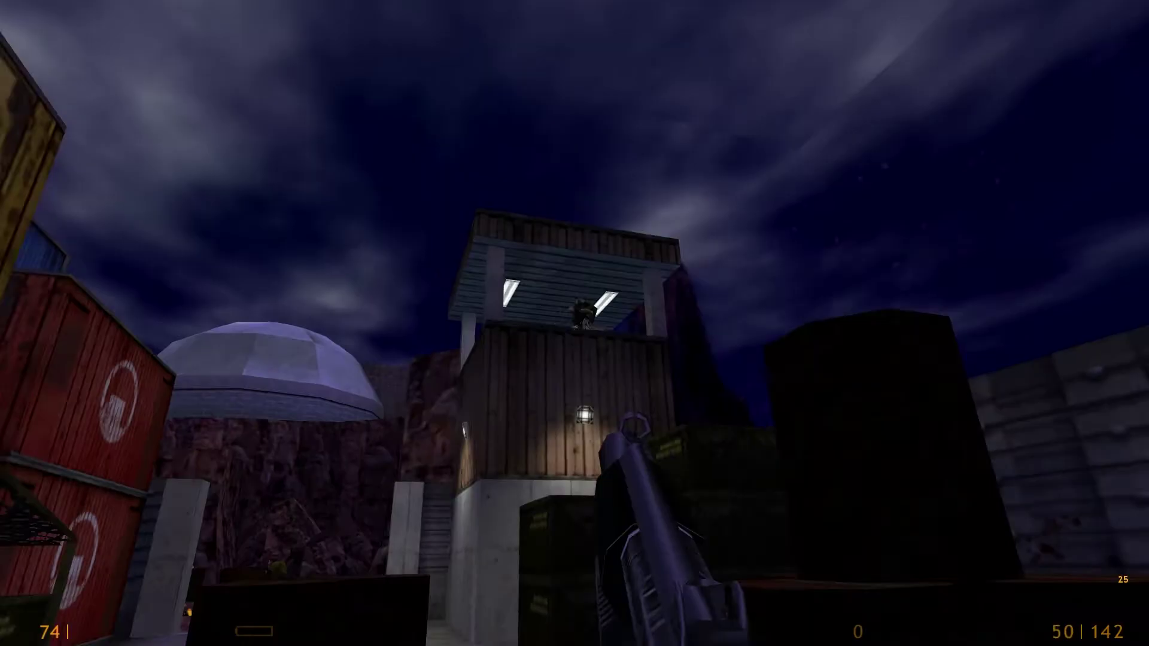
{"action": "left_click_drag", "start_coordinate": [574, 323], "coordinate": [575, 323]}
{"action": "key", "text": "d"}
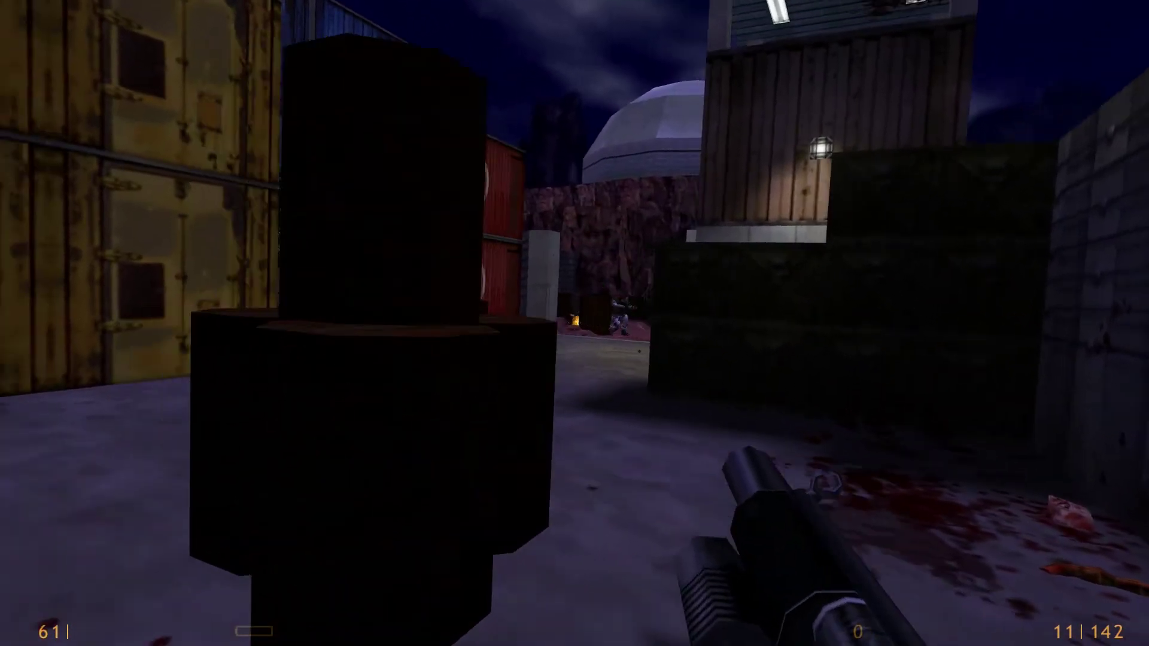
{"action": "key", "text": "r"}
{"action": "key", "text": "w"}
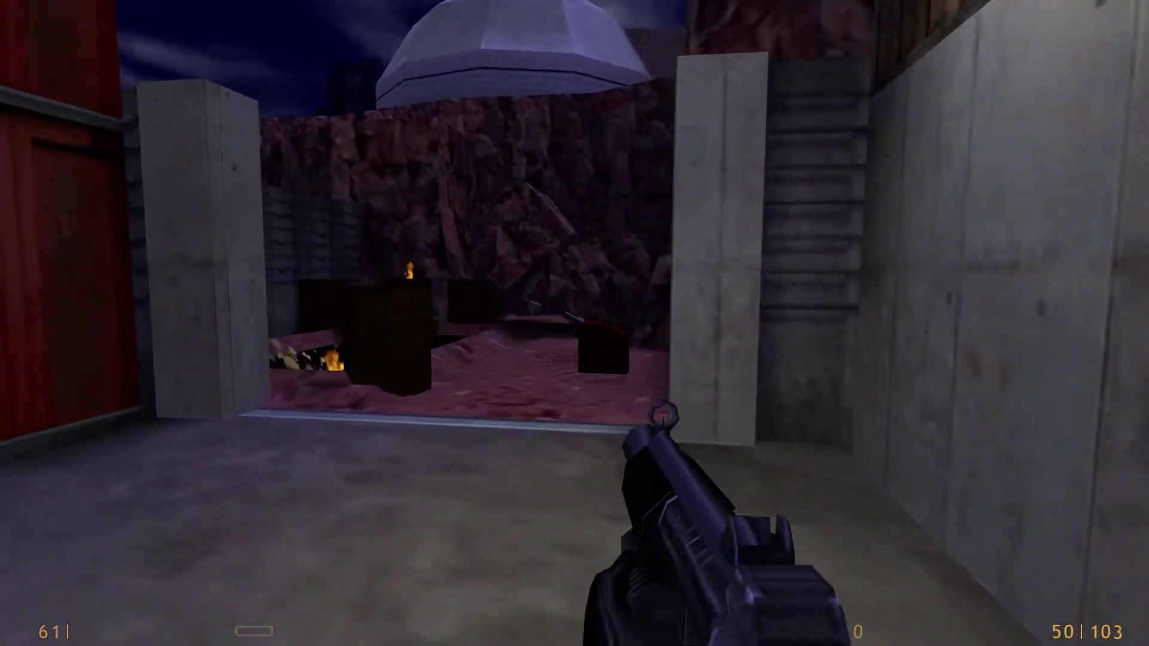
{"action": "left_click", "coordinate": [574, 323]}
{"action": "left_click", "coordinate": [574, 323]}
{"action": "key", "text": "w"}
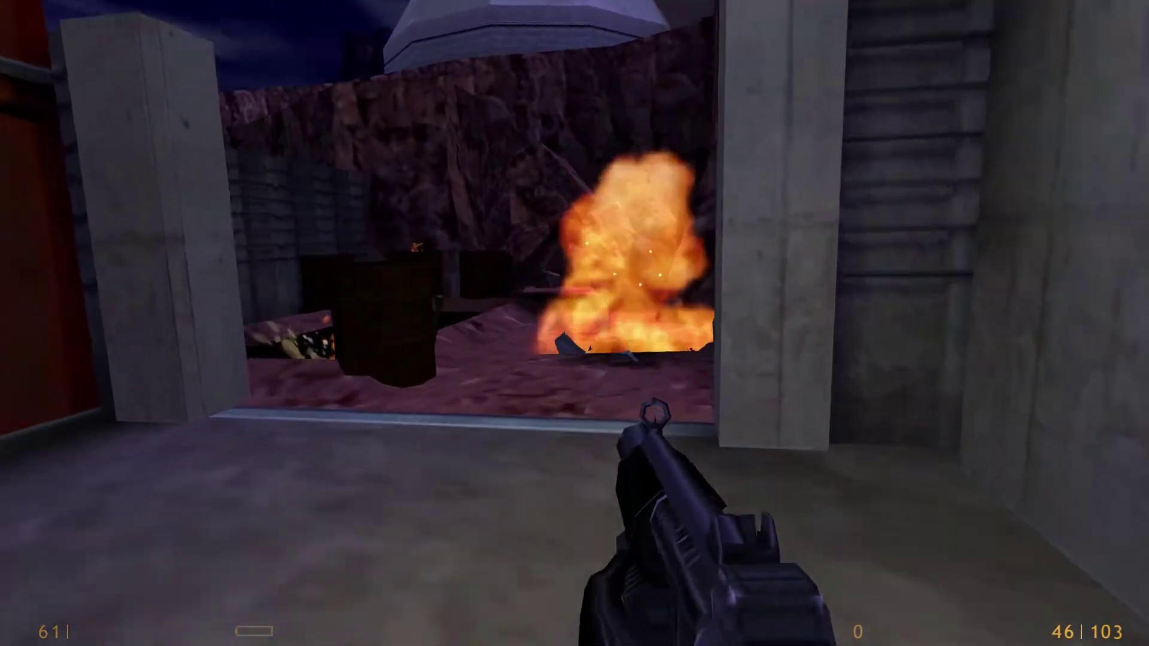
{"action": "key", "text": "w"}
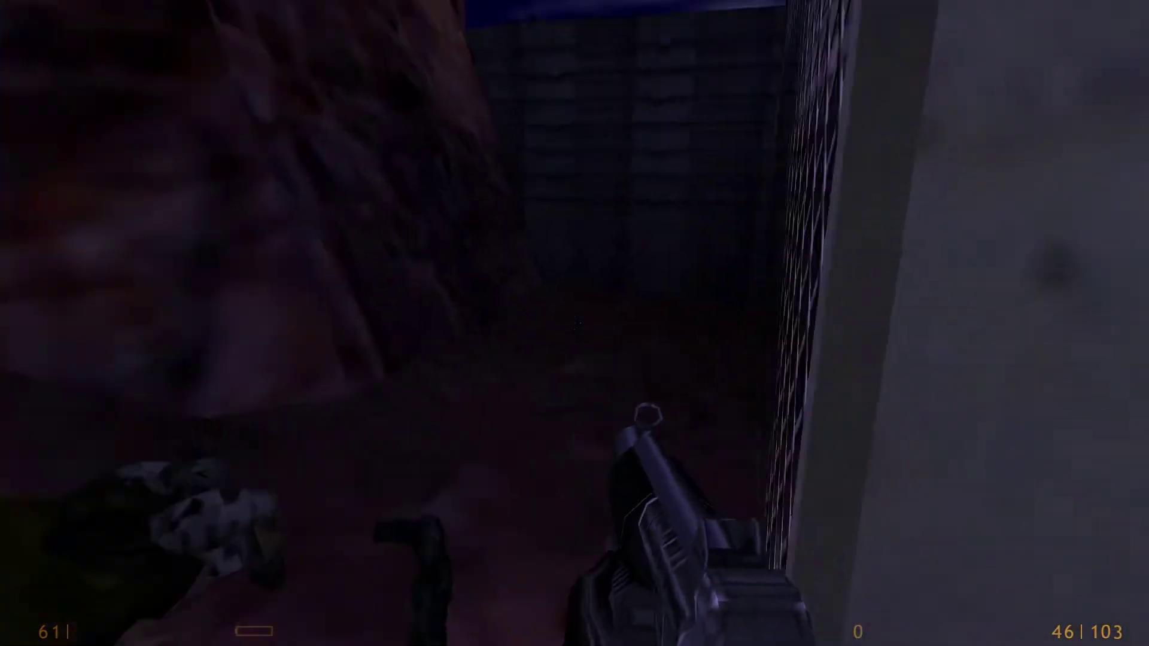
{"action": "key", "text": "w"}
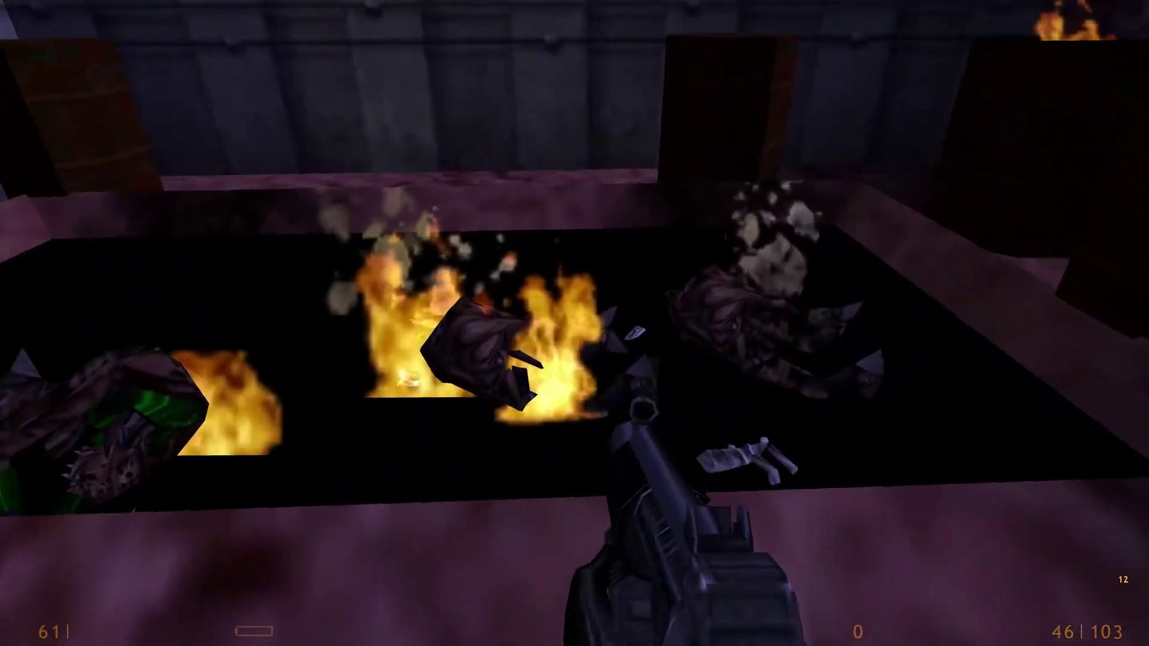